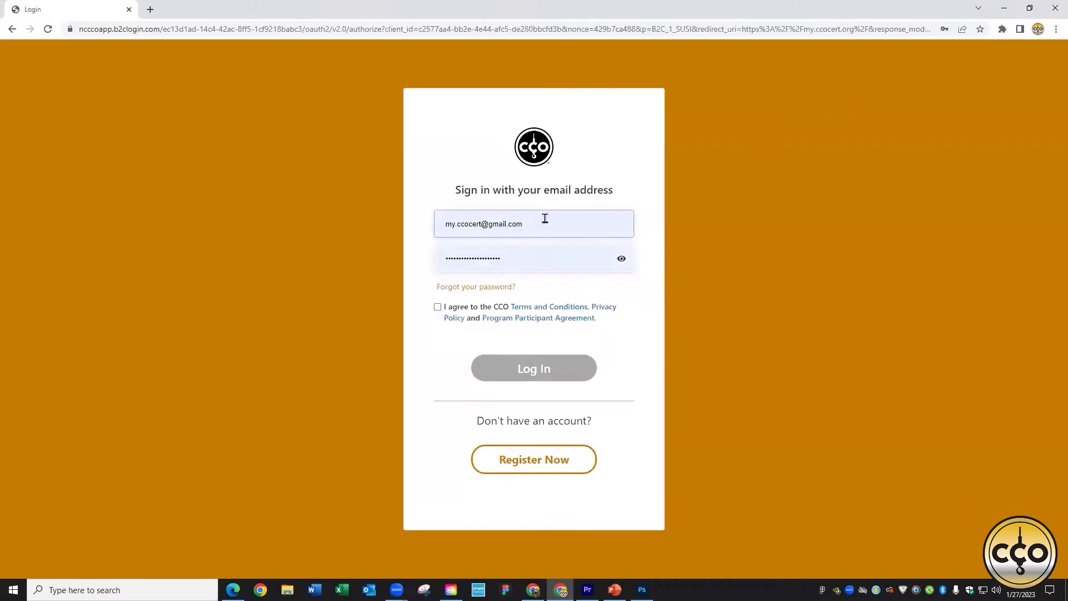
# Step: Tick the box agreeing to the CCO Terms and Conditions on the login page
pyautogui.click(438, 308)
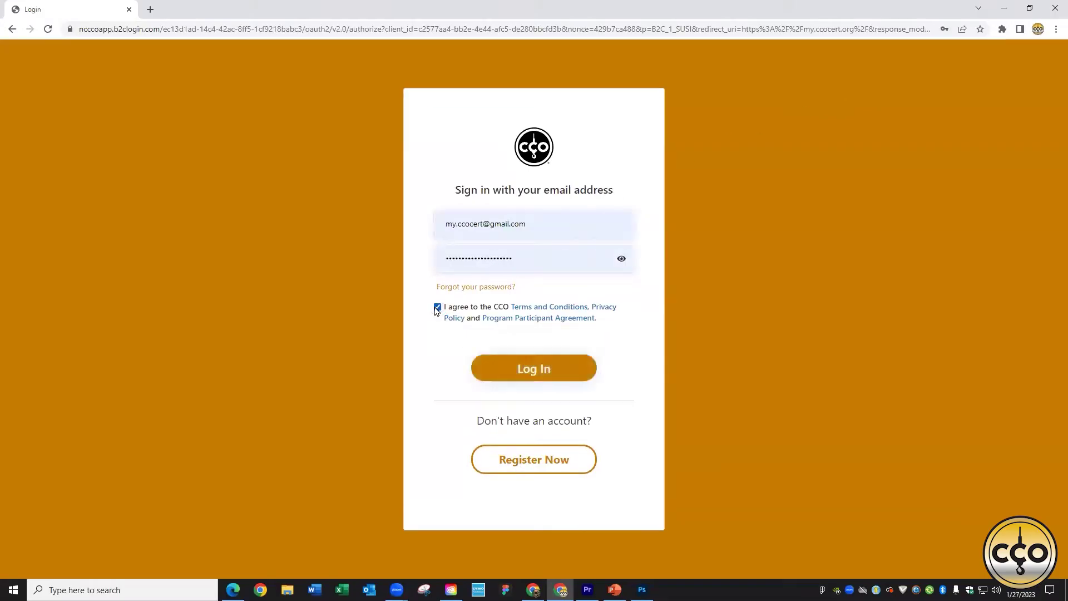
# Step: Log in to the myCCO account with the entered credentials
pyautogui.click(544, 369)
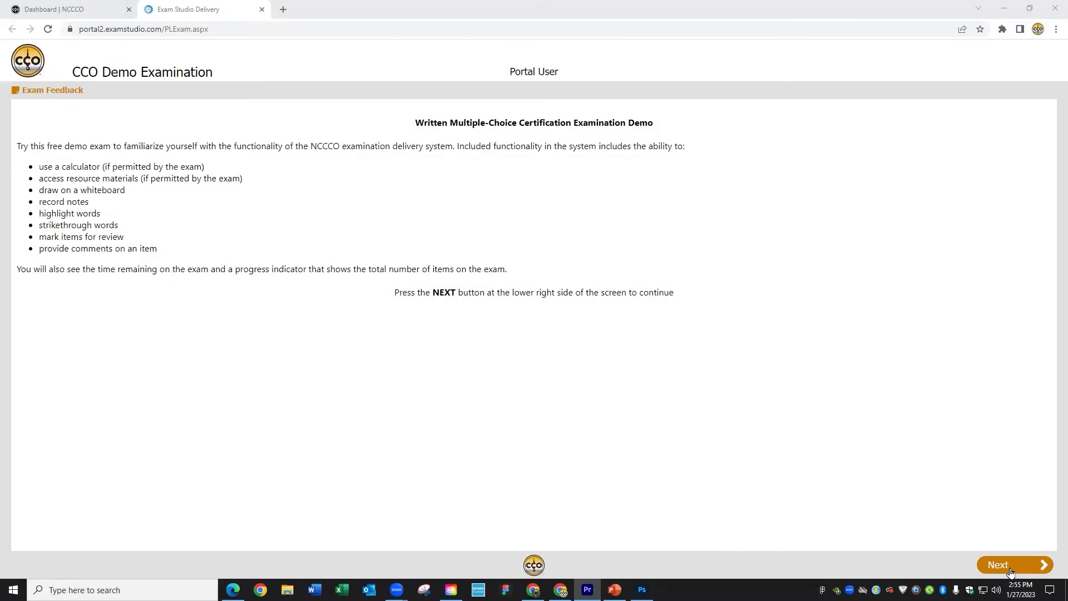
# Step: Advance past the introduction, Candidate Attestation and Tutorial pages to question 1 of 20
pyautogui.click(1011, 573)
pyautogui.click(1011, 572)
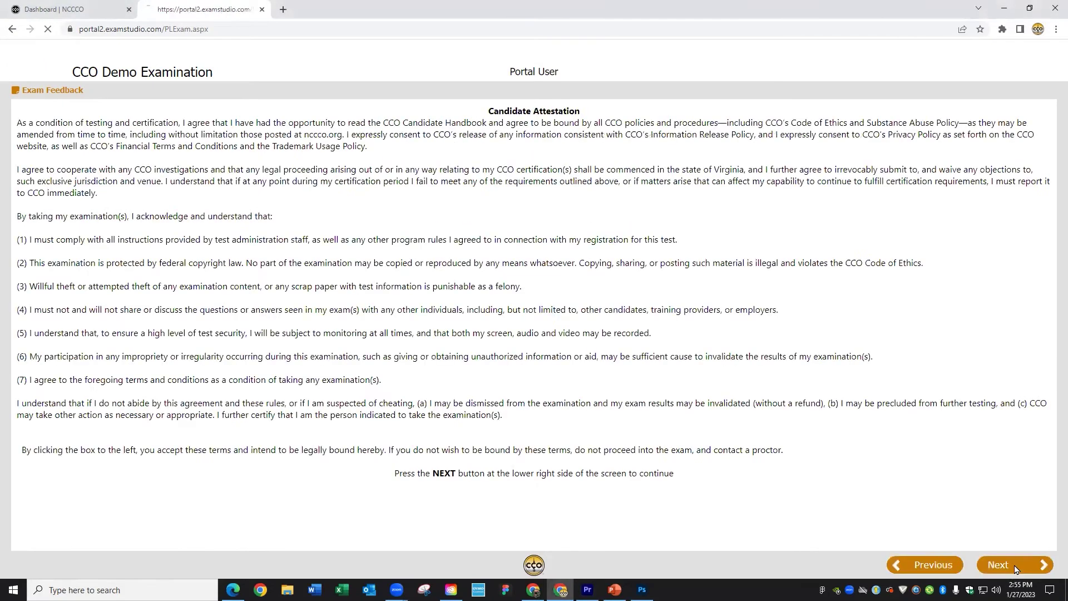
pyautogui.click(1014, 568)
pyautogui.click(1015, 568)
pyautogui.click(1015, 568)
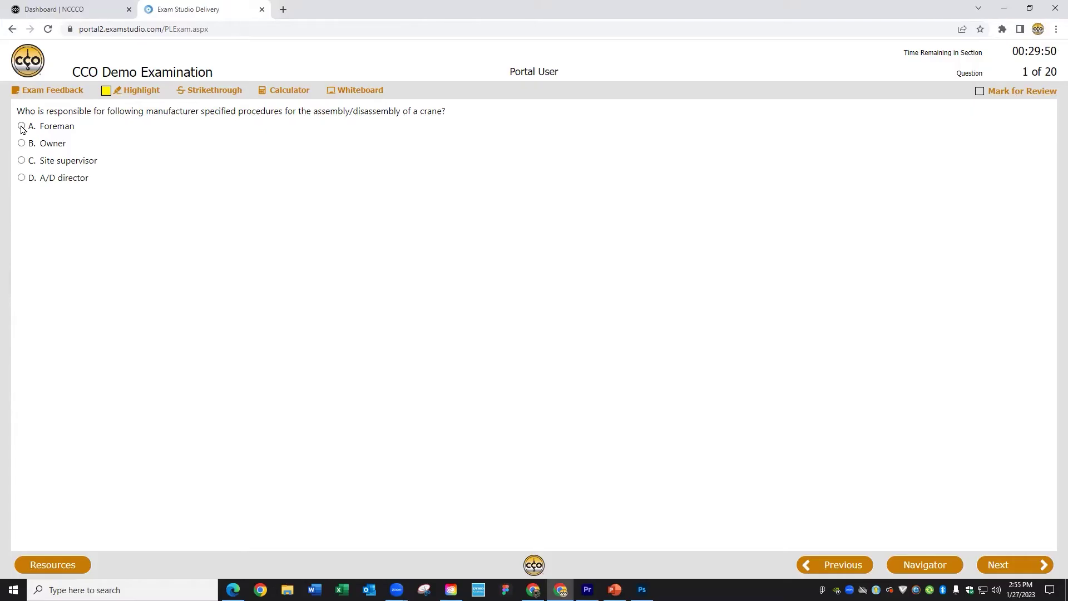
# Step: Answer question 1 with Foreman, then return and change it to C. Site supervisor
pyautogui.click(22, 127)
pyautogui.click(1007, 571)
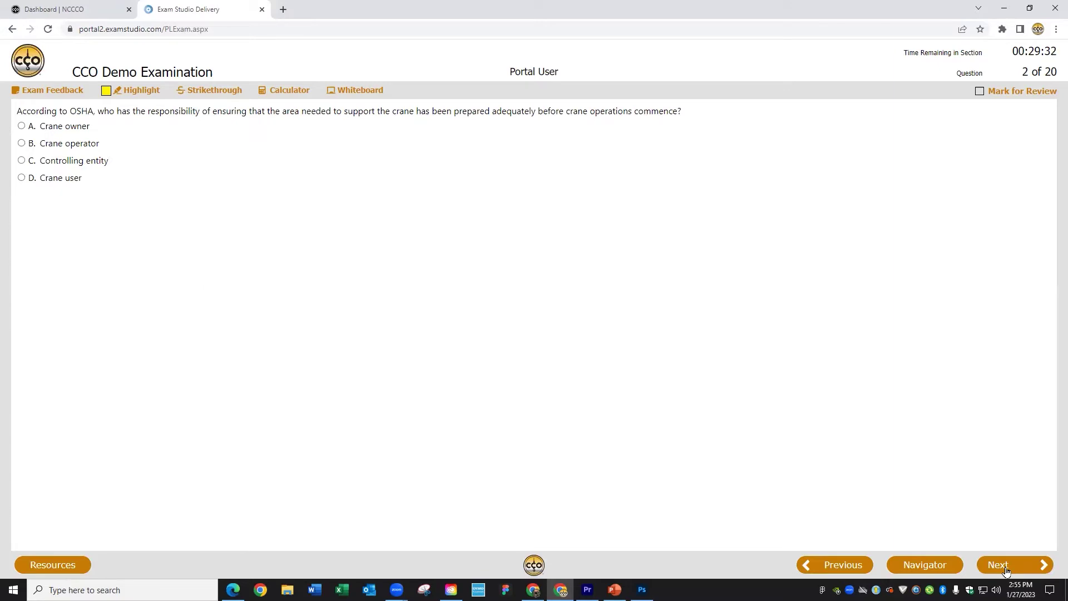
pyautogui.click(834, 573)
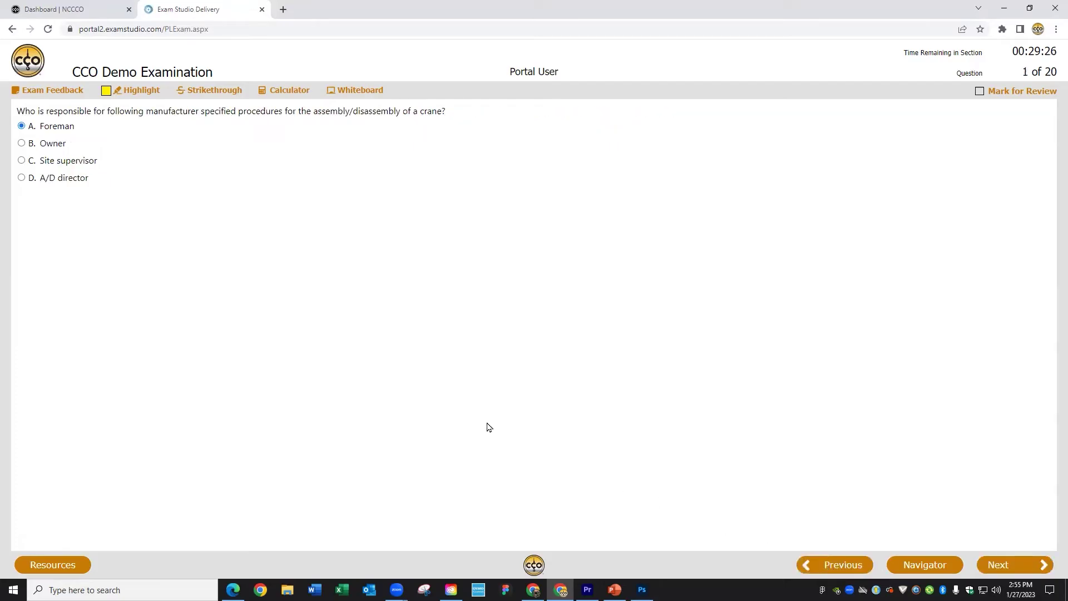
pyautogui.click(21, 160)
pyautogui.click(998, 566)
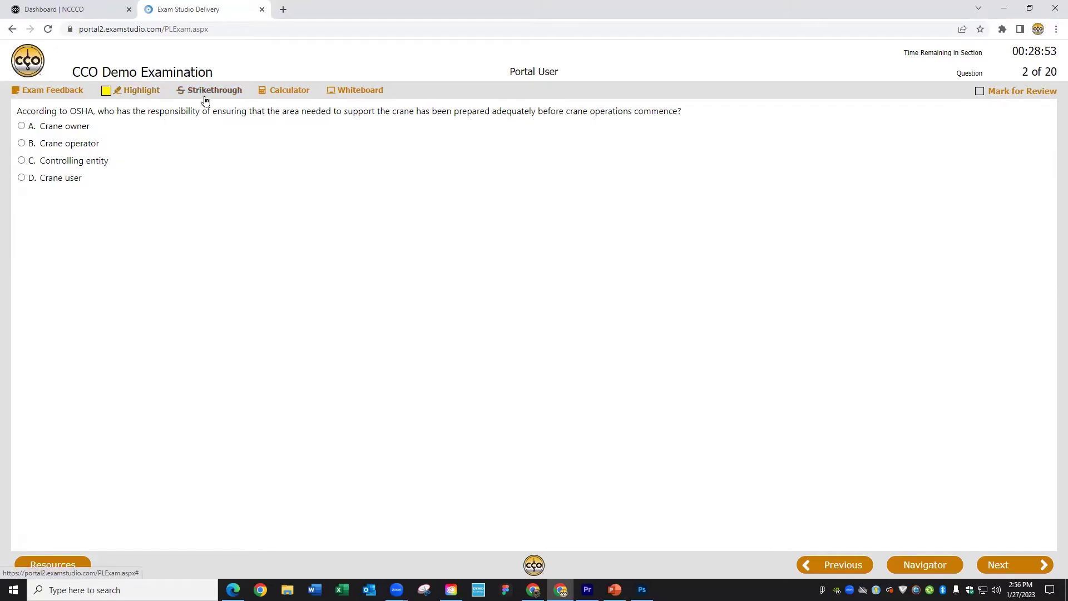
# Step: Highlight 'OSHA' and strike through 'responsibility of ensuring' and 'been prepared adequately' in question 2
pyautogui.moveTo(70, 111); pyautogui.dragTo(93, 110)
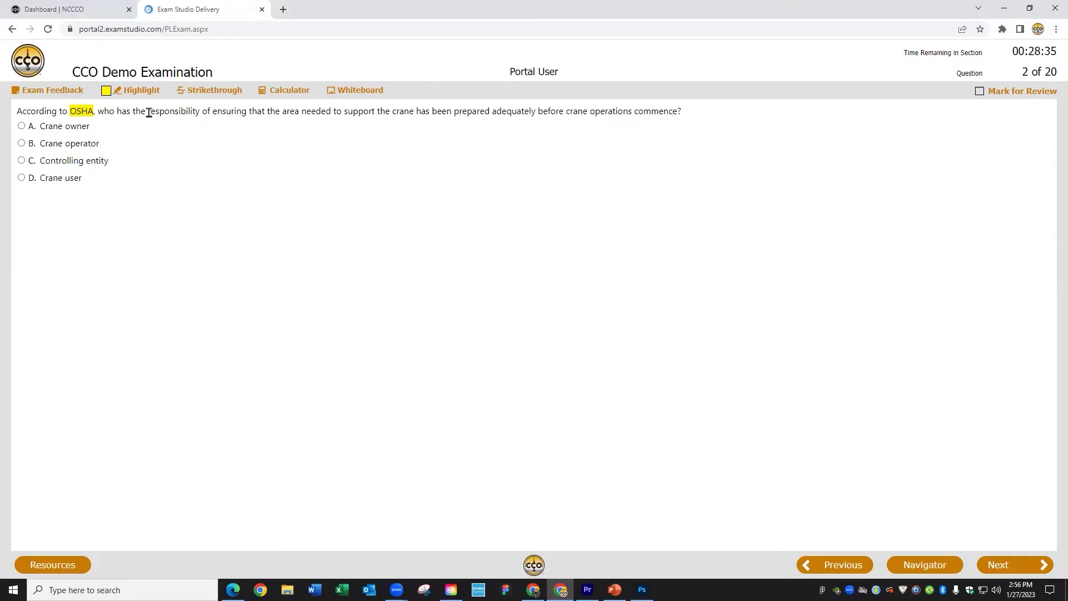
pyautogui.moveTo(149, 113); pyautogui.dragTo(247, 114)
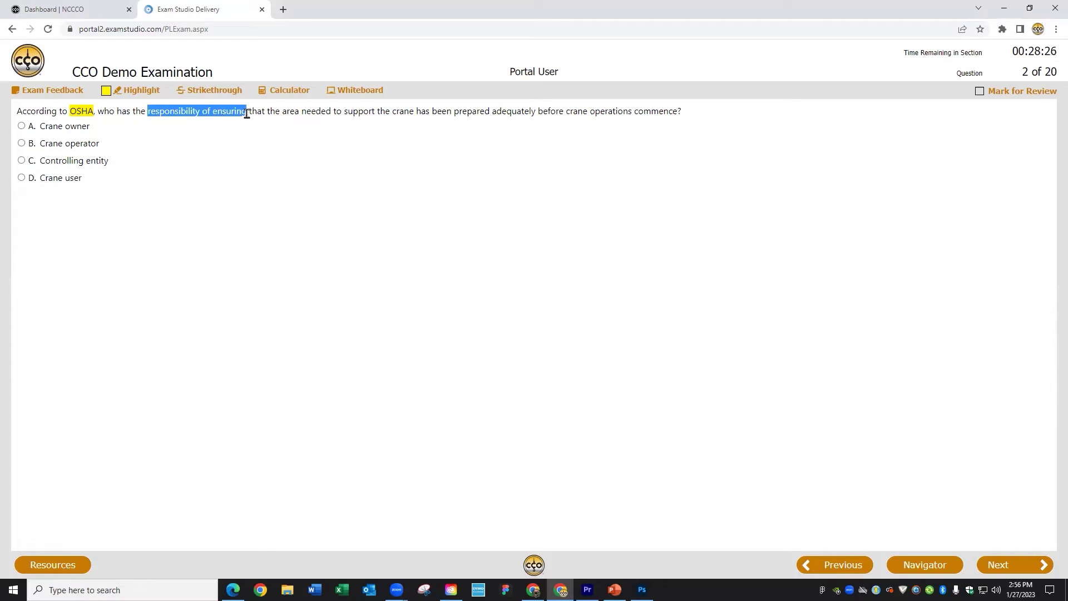
pyautogui.click(218, 91)
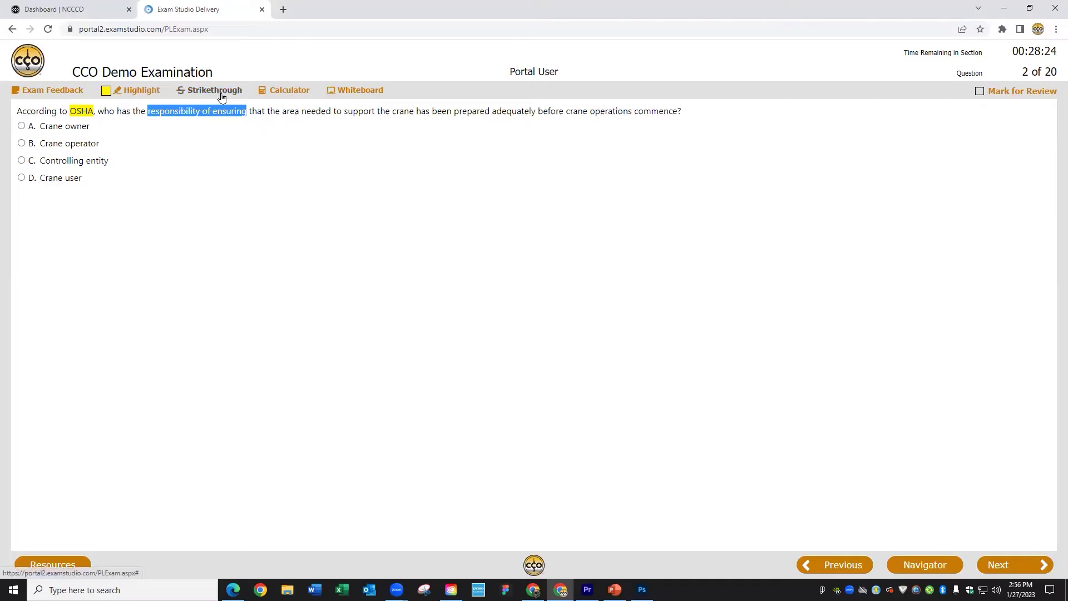
pyautogui.click(219, 155)
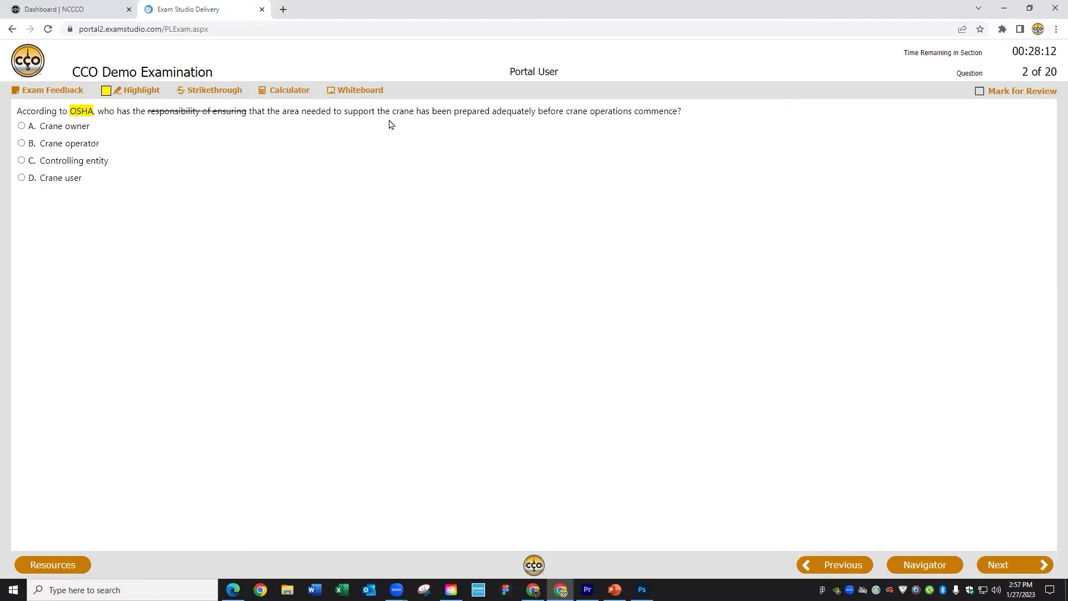
pyautogui.moveTo(432, 111); pyautogui.dragTo(536, 113)
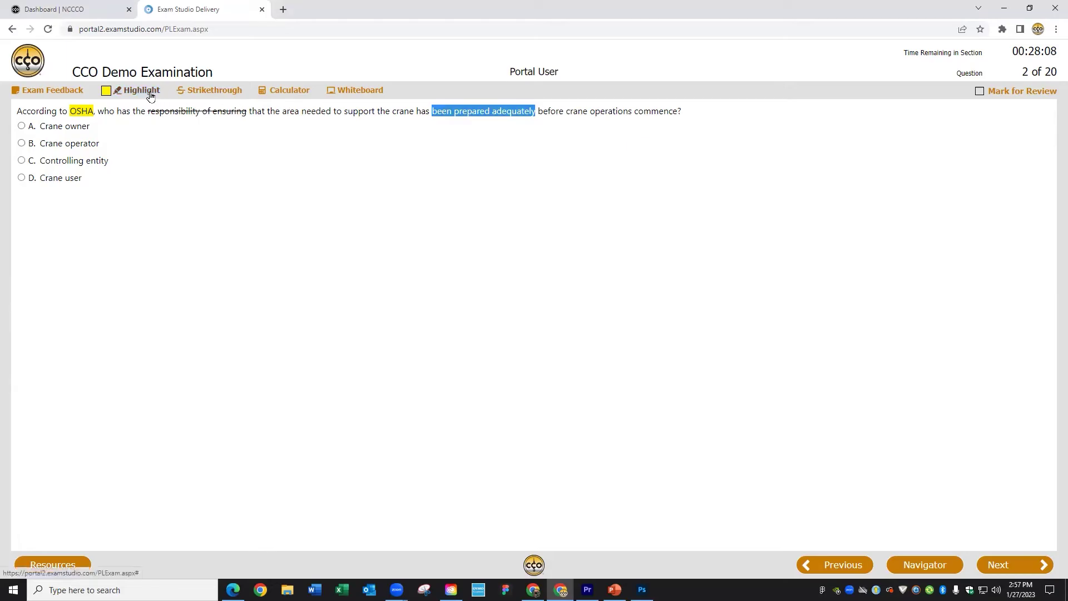
pyautogui.click(211, 98)
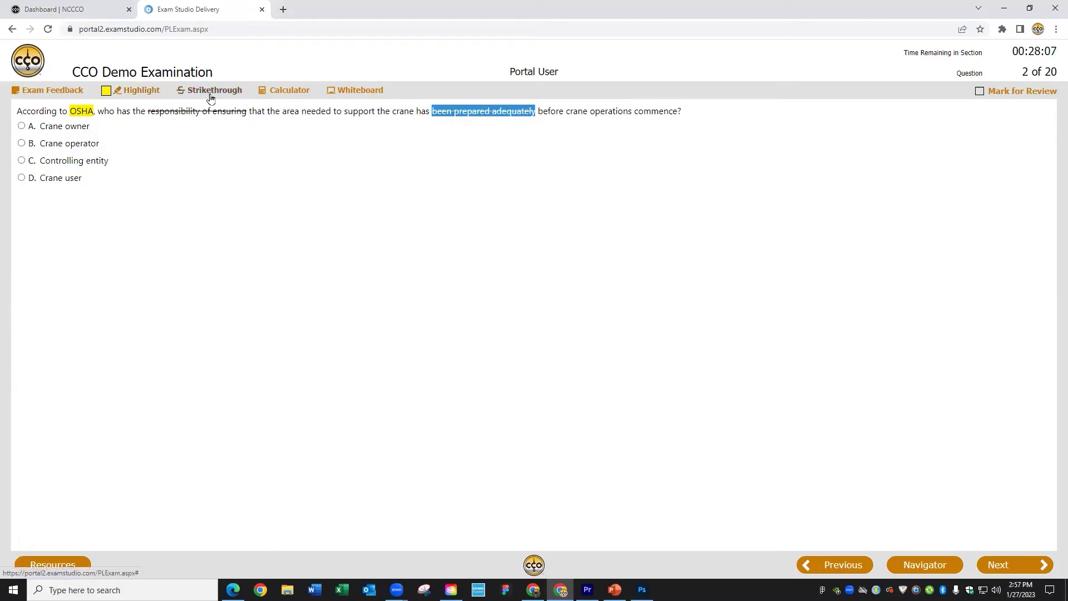
pyautogui.click(493, 159)
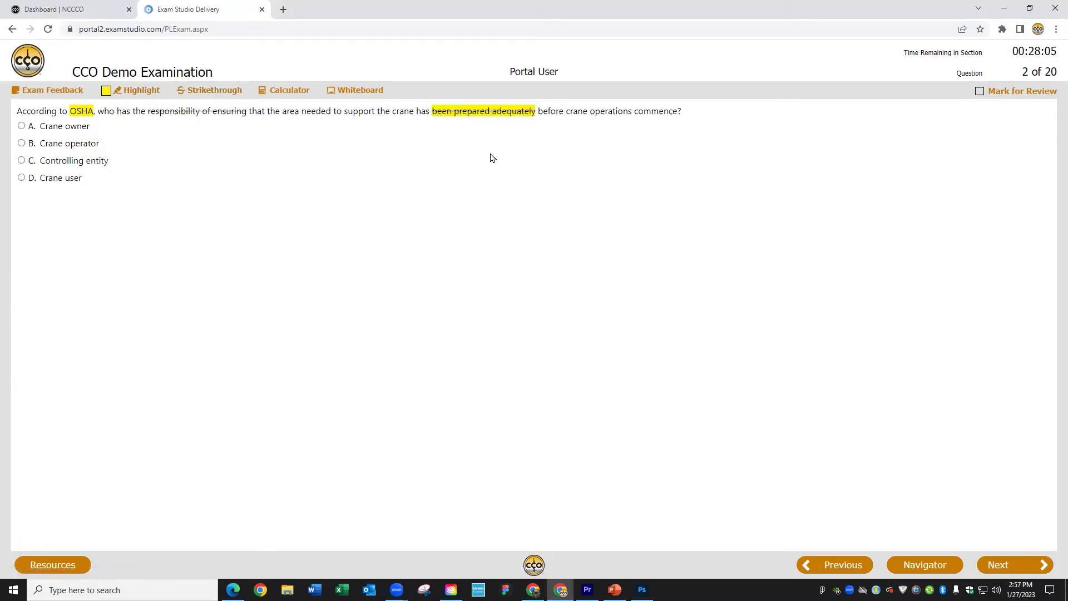
# Step: Step forward through questions 3 and 4, then back to question 2
pyautogui.click(1003, 565)
pyautogui.click(1004, 565)
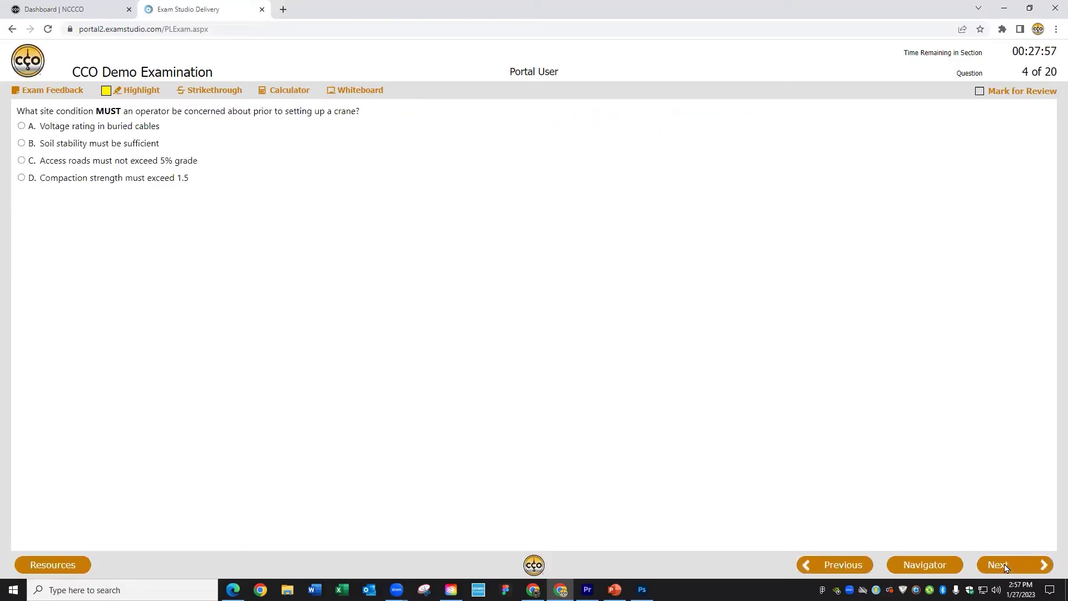
pyautogui.click(852, 562)
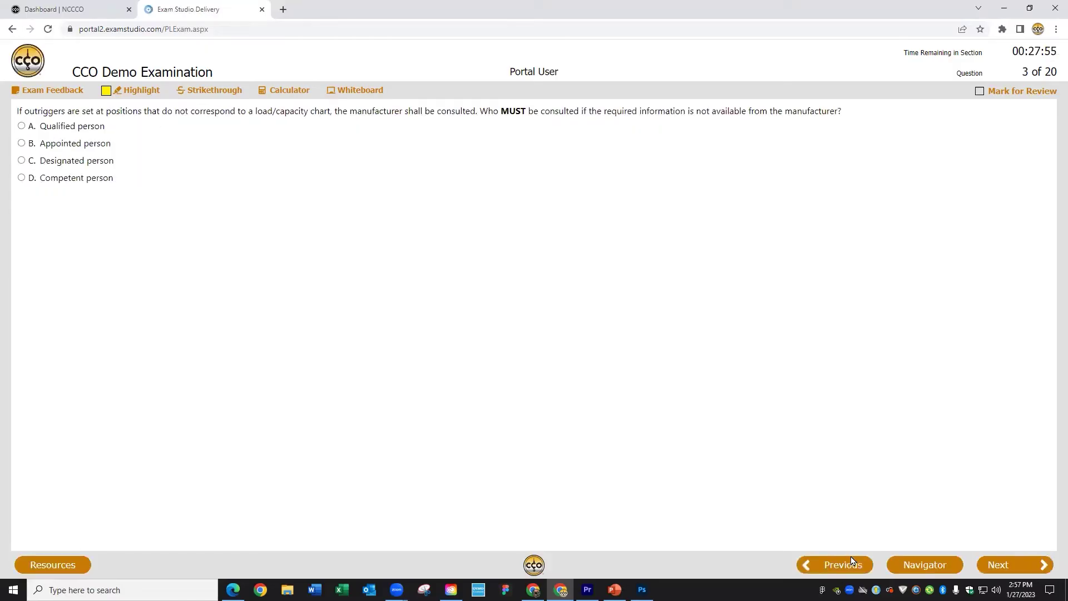
pyautogui.click(851, 562)
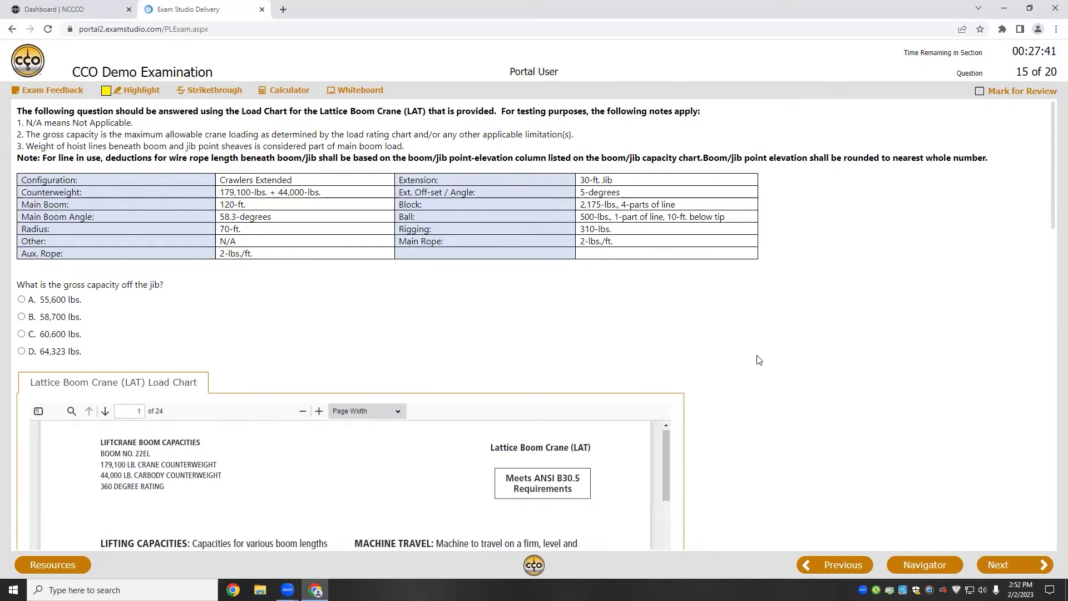
# Step: Open the calculator and whiteboard over question 15's load chart, then close the whiteboard
pyautogui.scroll(-4, 760, 360)
pyautogui.scroll(-1, 759, 360)
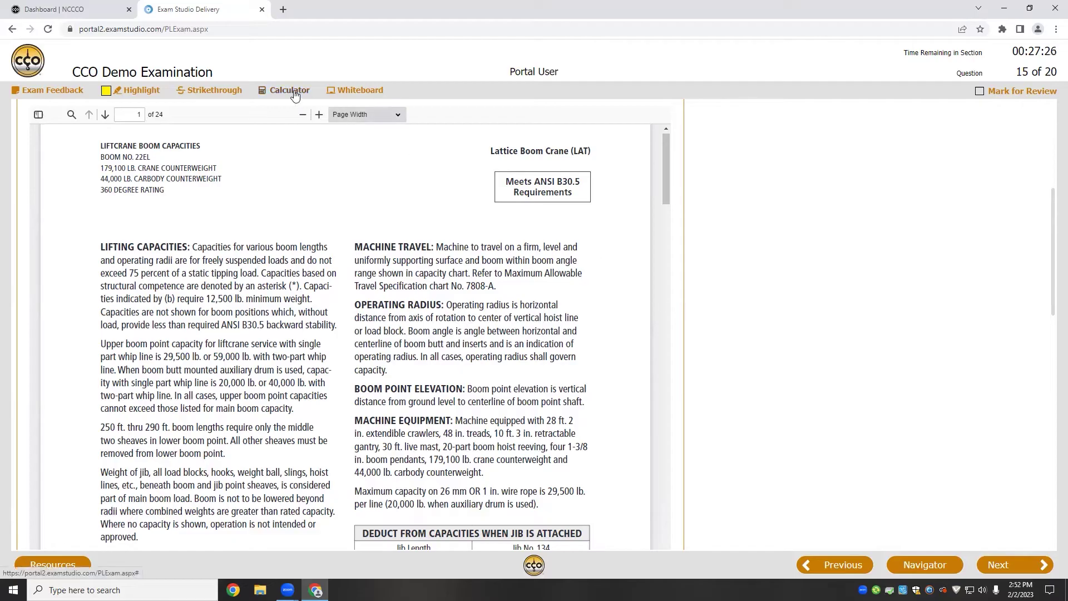
pyautogui.click(290, 90)
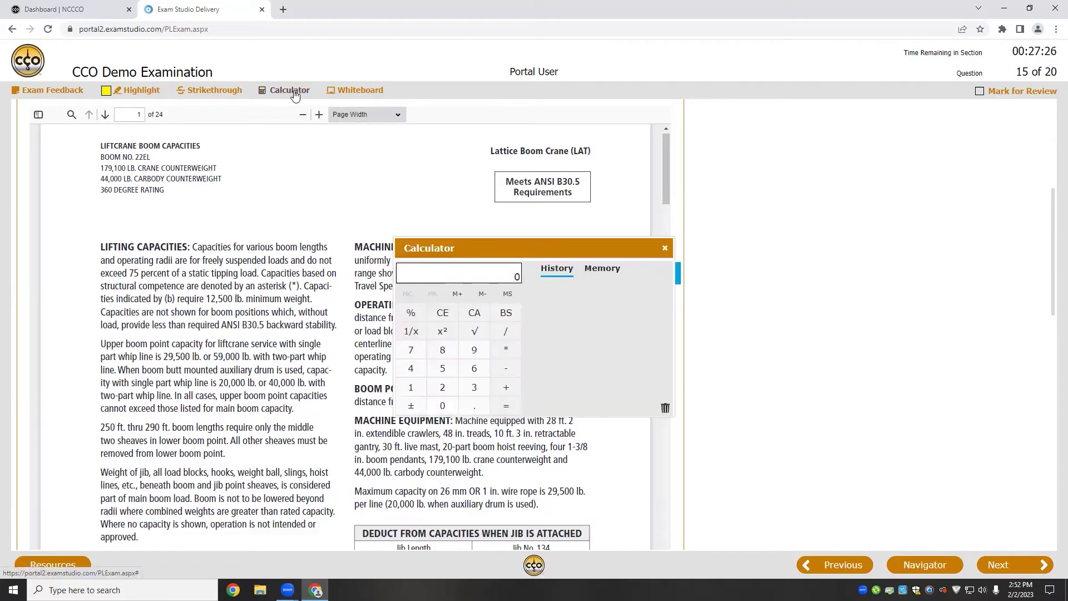
pyautogui.click(352, 92)
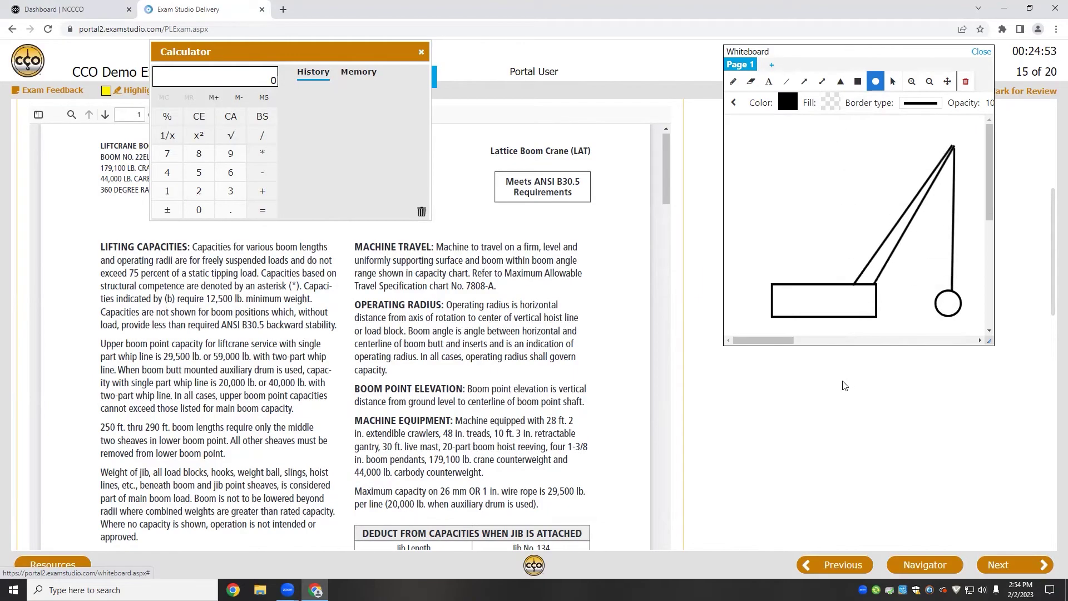
pyautogui.scroll(3, 845, 386)
pyautogui.scroll(-3, 844, 386)
pyautogui.click(983, 52)
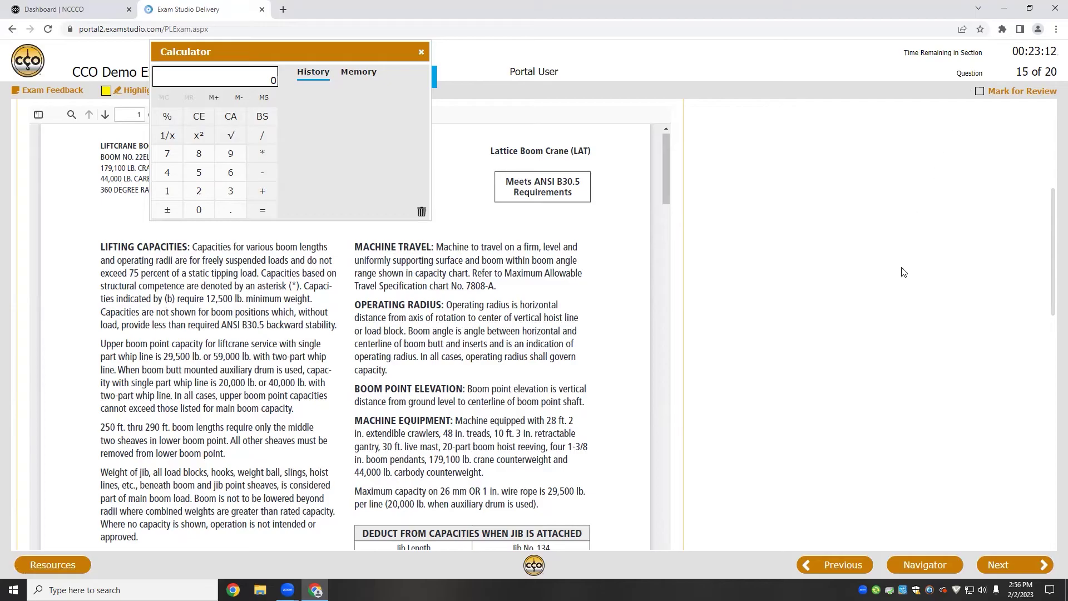
# Step: Scroll the Lattice Boom Crane load chart to page 2's boom capacity tables and reposition the calculator
pyautogui.scroll(-3, 901, 332)
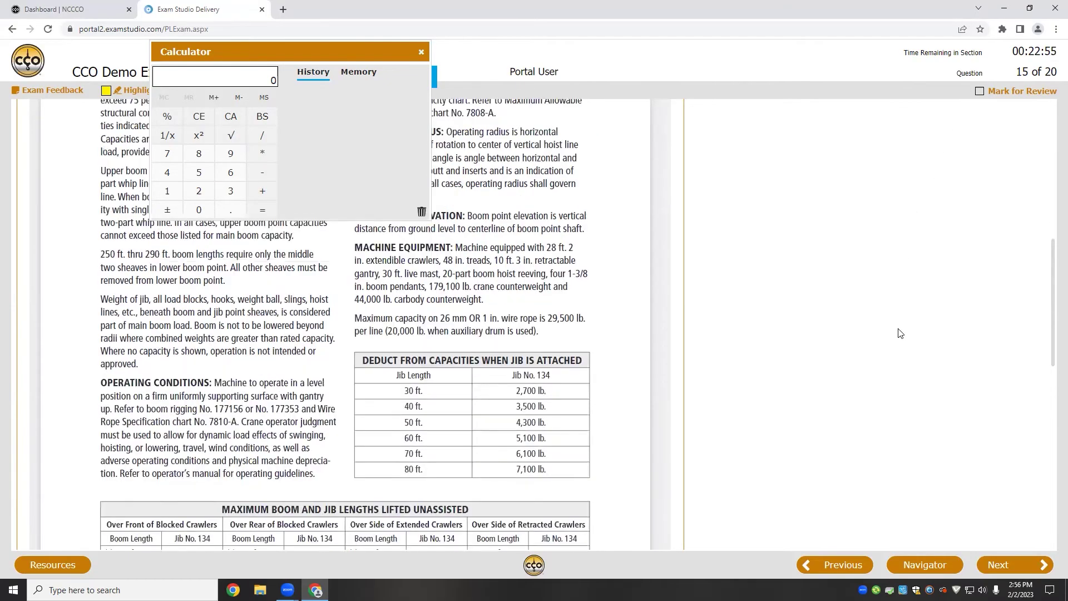
pyautogui.scroll(5, 819, 336)
pyautogui.scroll(-5, 621, 332)
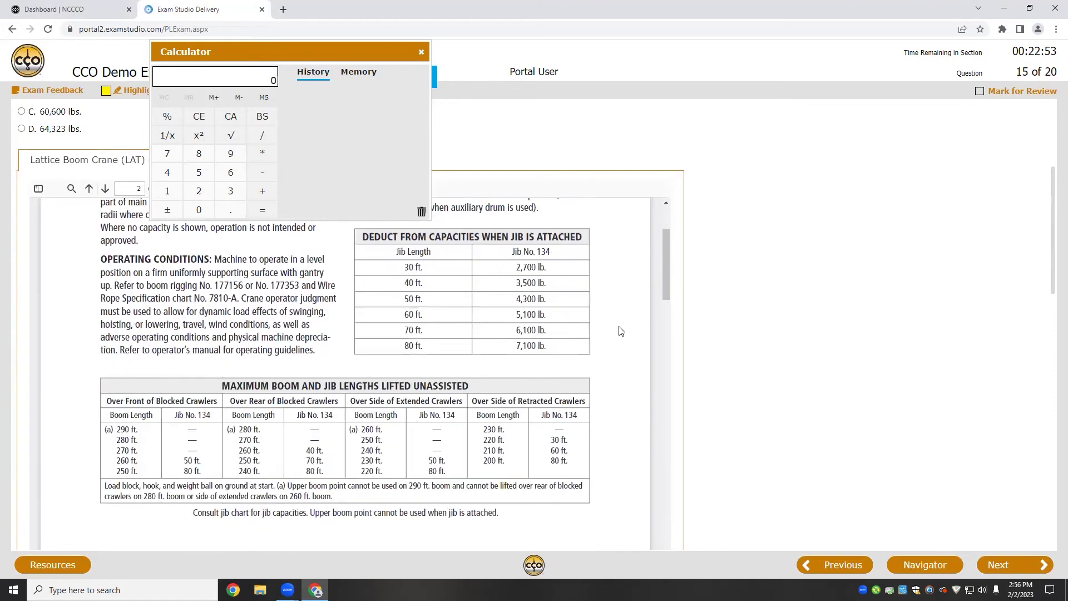
pyautogui.scroll(6, 621, 331)
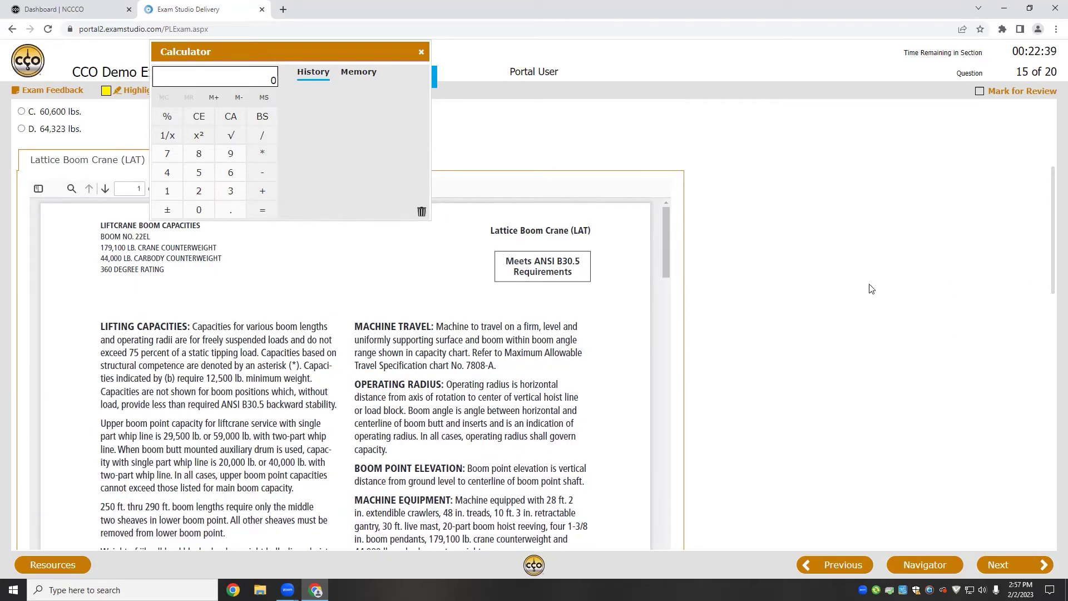
pyautogui.scroll(-9, 667, 260)
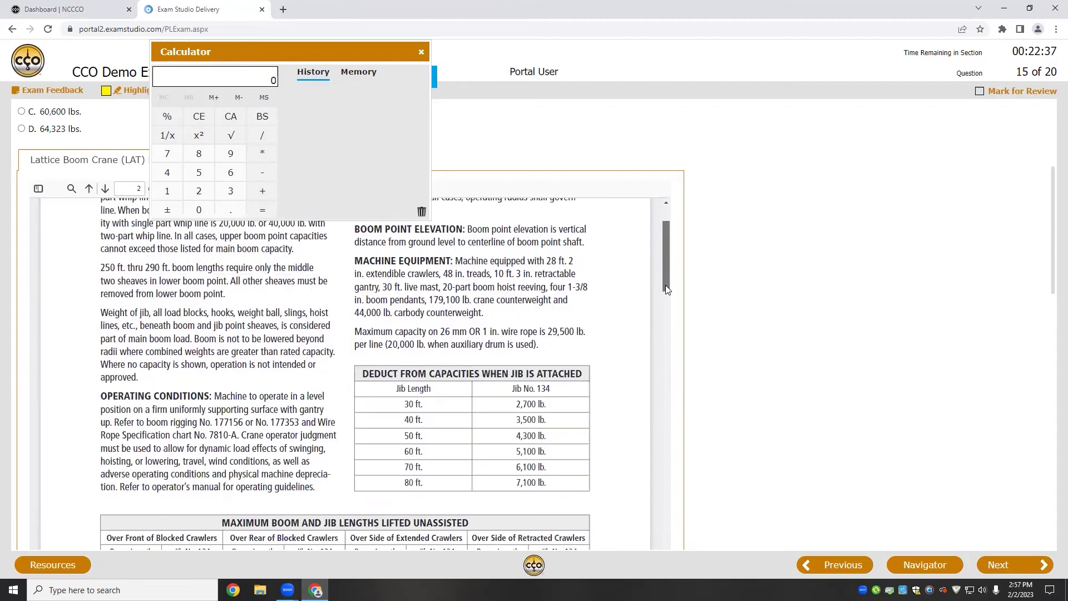
pyautogui.scroll(2, 666, 268)
pyautogui.scroll(5, 666, 268)
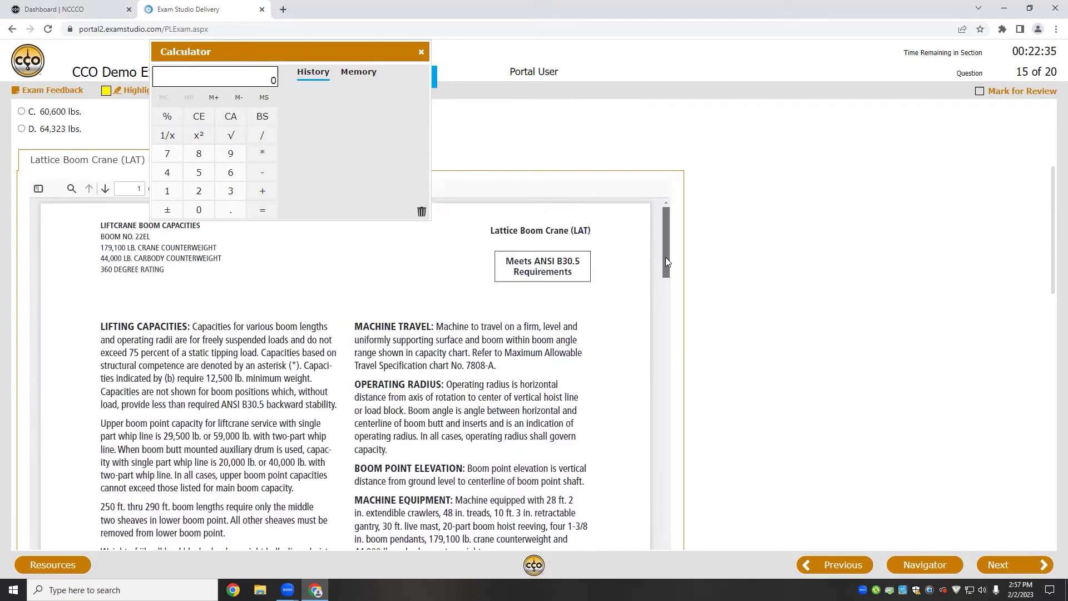
pyautogui.scroll(3, 665, 257)
pyautogui.moveTo(670, 281); pyautogui.dragTo(673, 327)
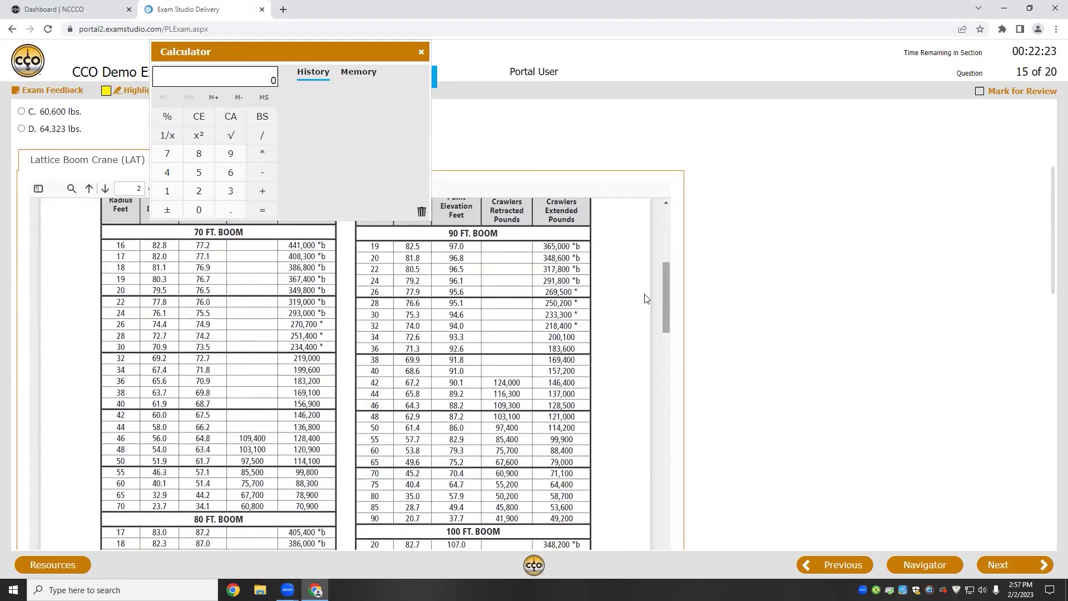
pyautogui.moveTo(309, 54); pyautogui.dragTo(205, 132)
# Step: Reopen the whiteboard showing the crane sketch and select its Text tool
pyautogui.click(351, 91)
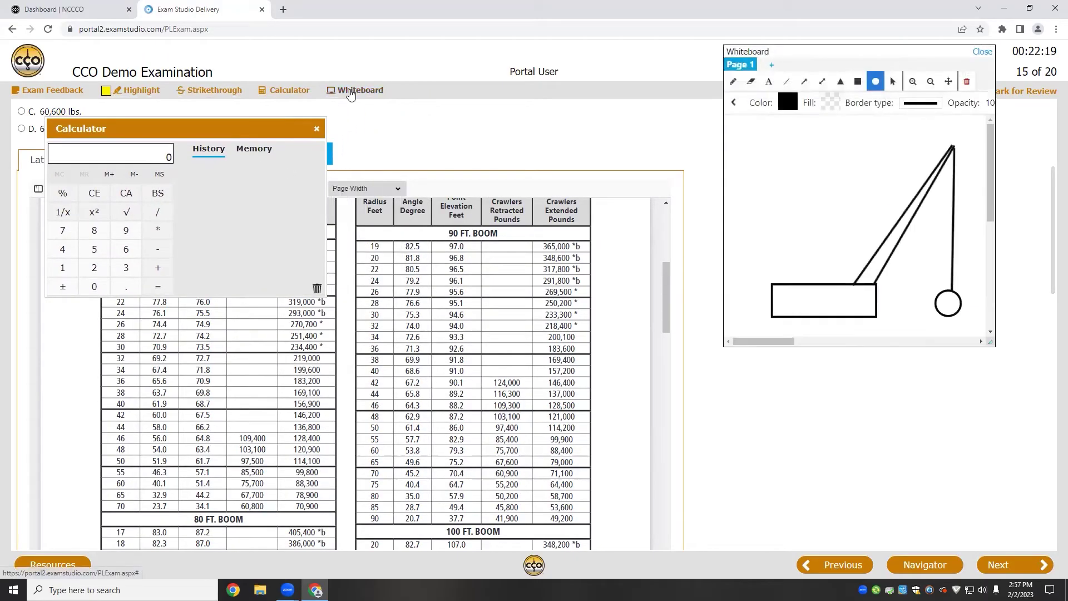
pyautogui.click(810, 341)
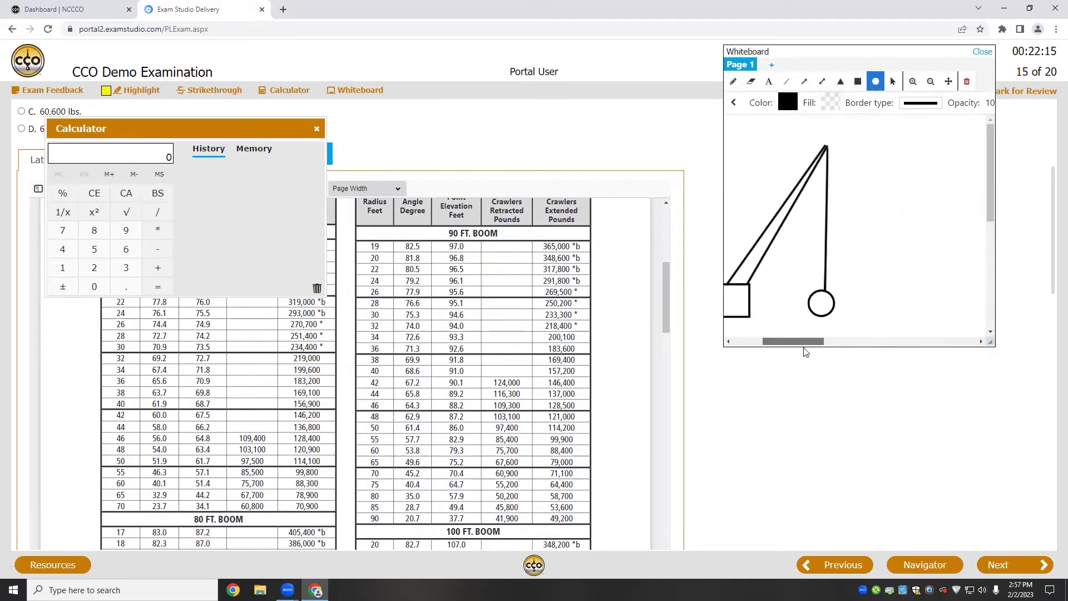
pyautogui.click(769, 81)
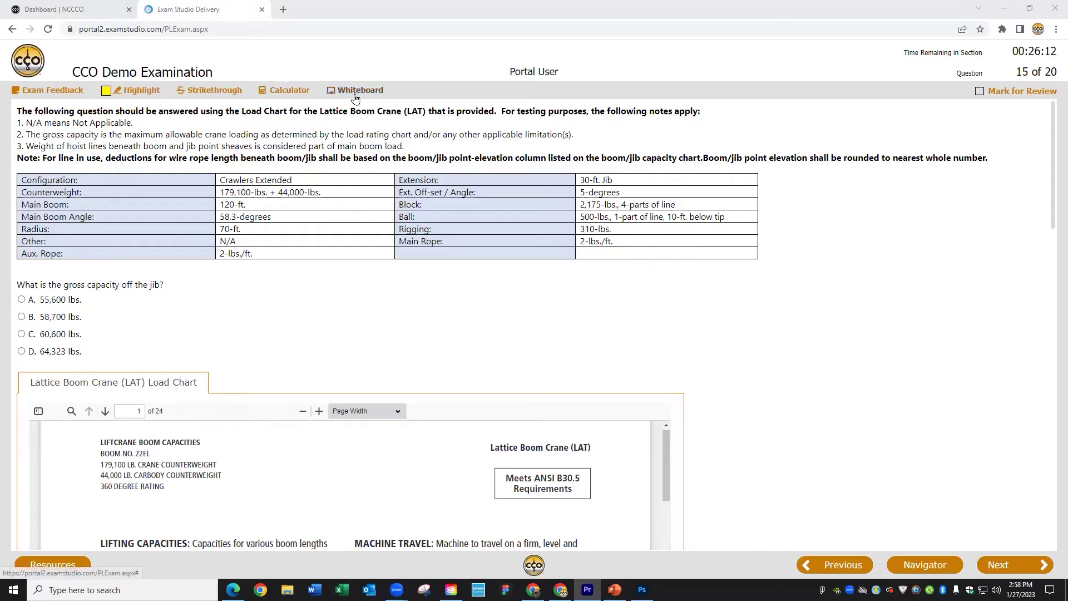
# Step: Open the calculator beside the crane table, enter 9713, then clear it to 0
pyautogui.click(288, 90)
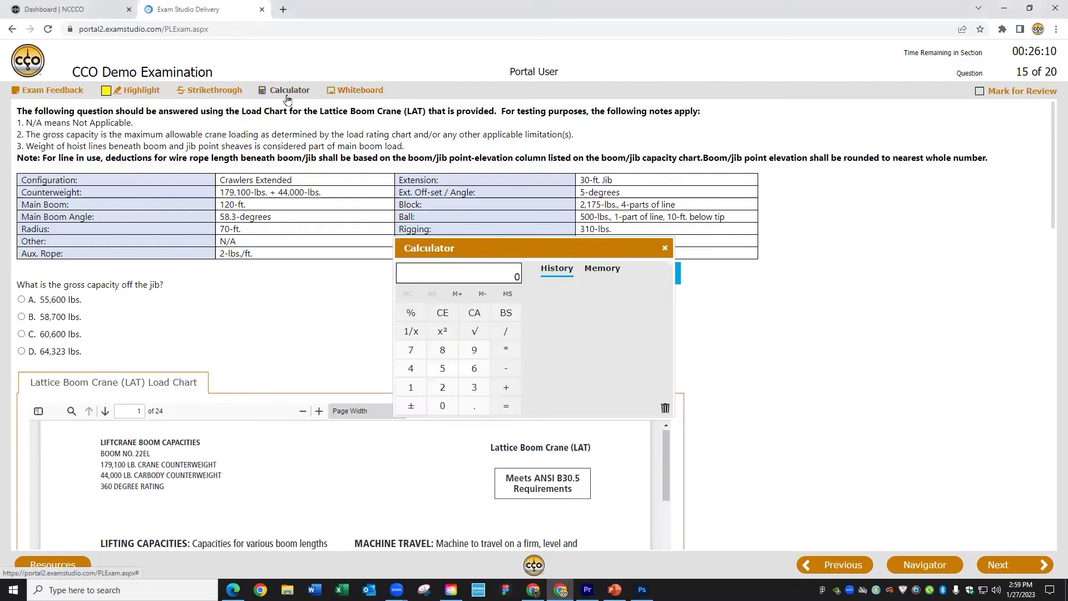
pyautogui.moveTo(502, 253); pyautogui.dragTo(310, 216)
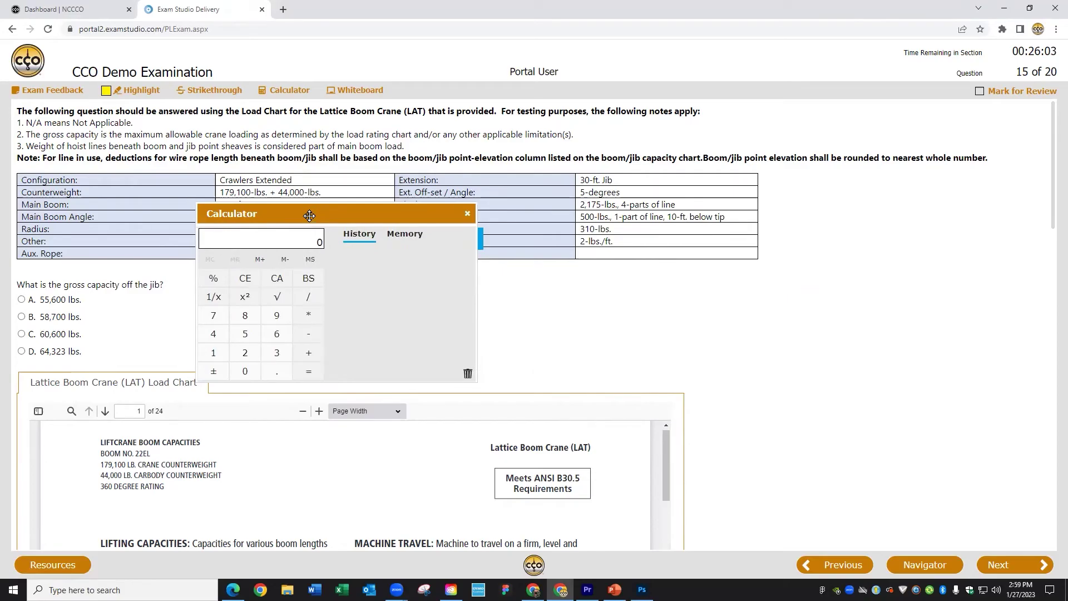
pyautogui.click(276, 317)
pyautogui.click(215, 317)
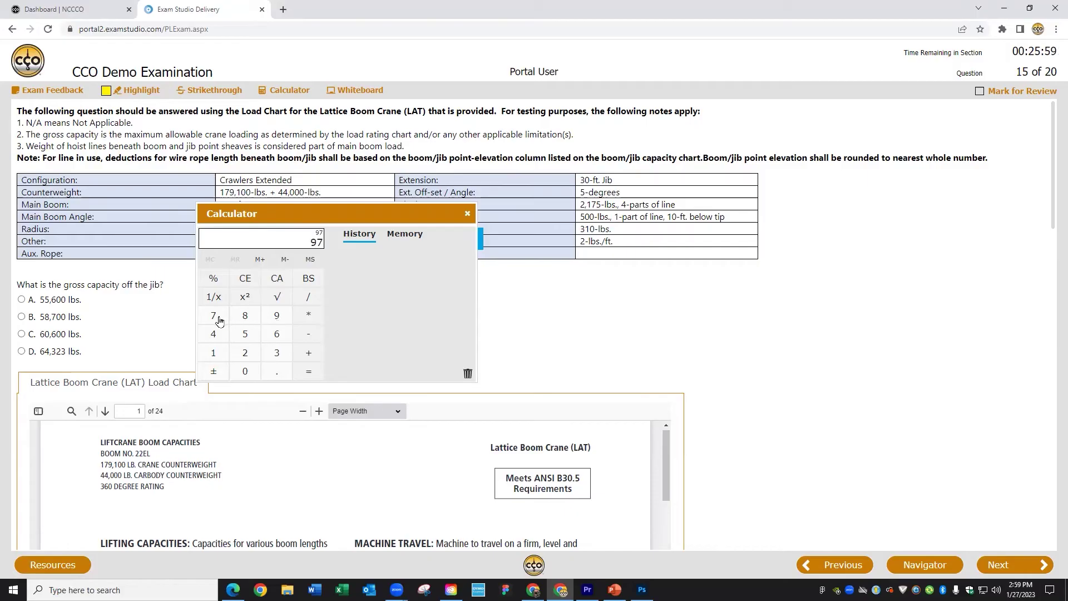
pyautogui.click(215, 354)
pyautogui.click(278, 354)
pyautogui.click(243, 281)
# Step: Type 9731 into the calculator, clear it to 0, and open a blank whiteboard
pyautogui.write('9731')
pyautogui.click(247, 282)
pyautogui.click(366, 96)
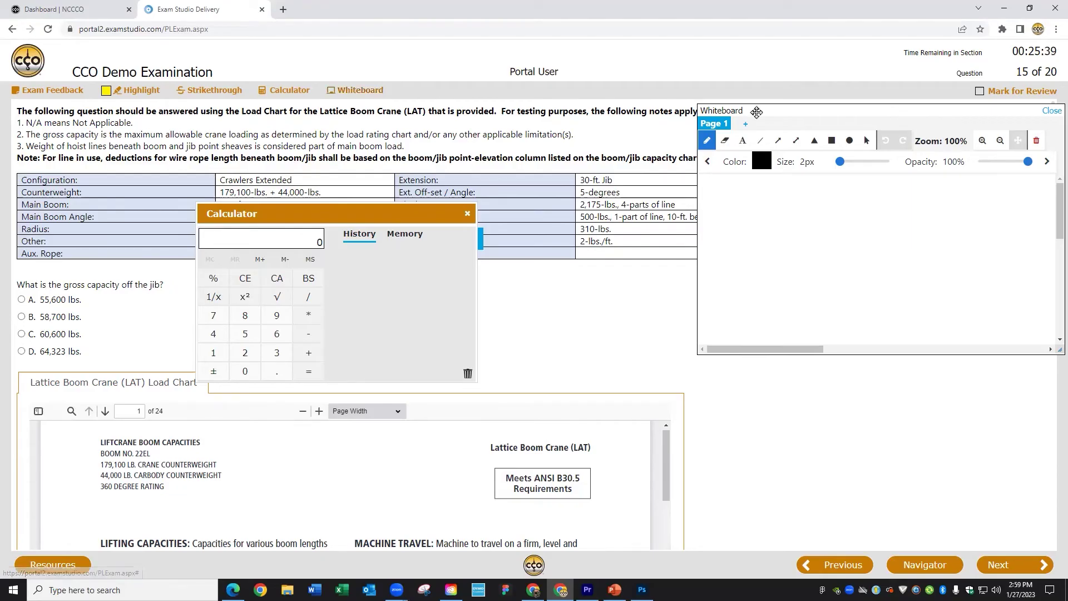
# Step: Shift the whiteboard panel, then draw a line, an arrow and a double-headed arrow
pyautogui.moveTo(862, 125); pyautogui.dragTo(803, 171)
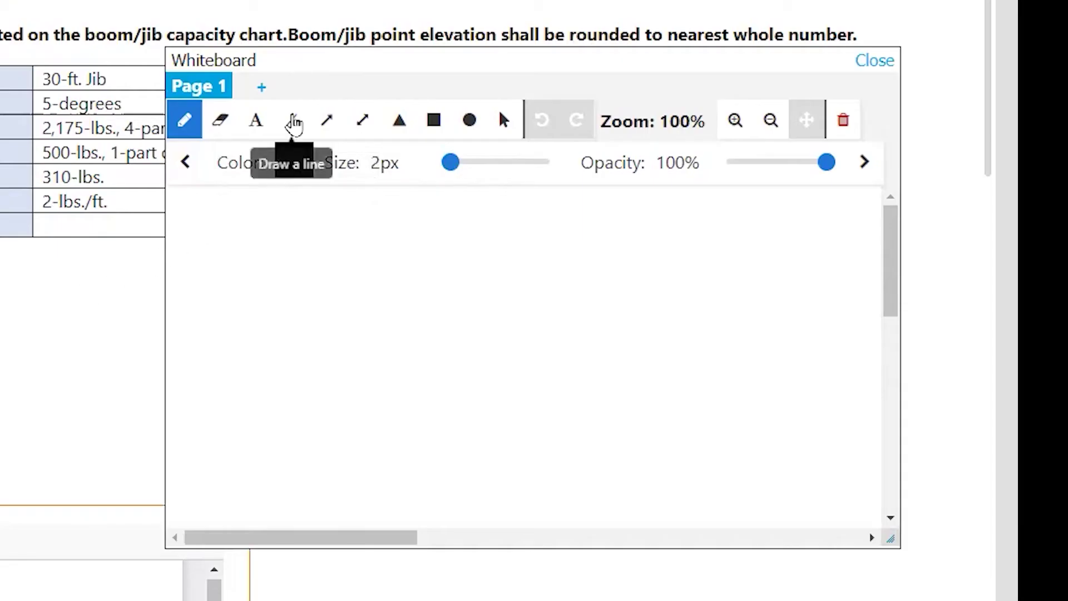
pyautogui.click(291, 120)
pyautogui.moveTo(197, 316); pyautogui.dragTo(477, 207)
pyautogui.click(334, 127)
pyautogui.moveTo(234, 381)
pyautogui.mouseDown()
pyautogui.moveTo(286, 370)
pyautogui.moveTo(508, 239)
pyautogui.moveTo(531, 244)
pyautogui.mouseUp()
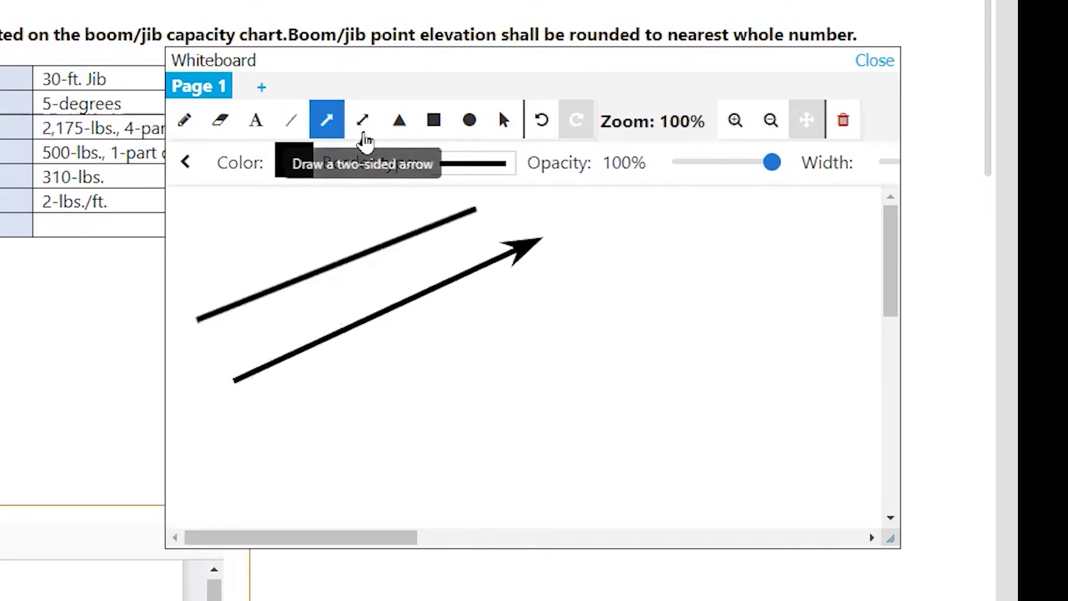
pyautogui.click(362, 120)
pyautogui.moveTo(270, 425)
pyautogui.mouseDown()
pyautogui.moveTo(473, 325)
pyautogui.moveTo(554, 267)
pyautogui.mouseUp()
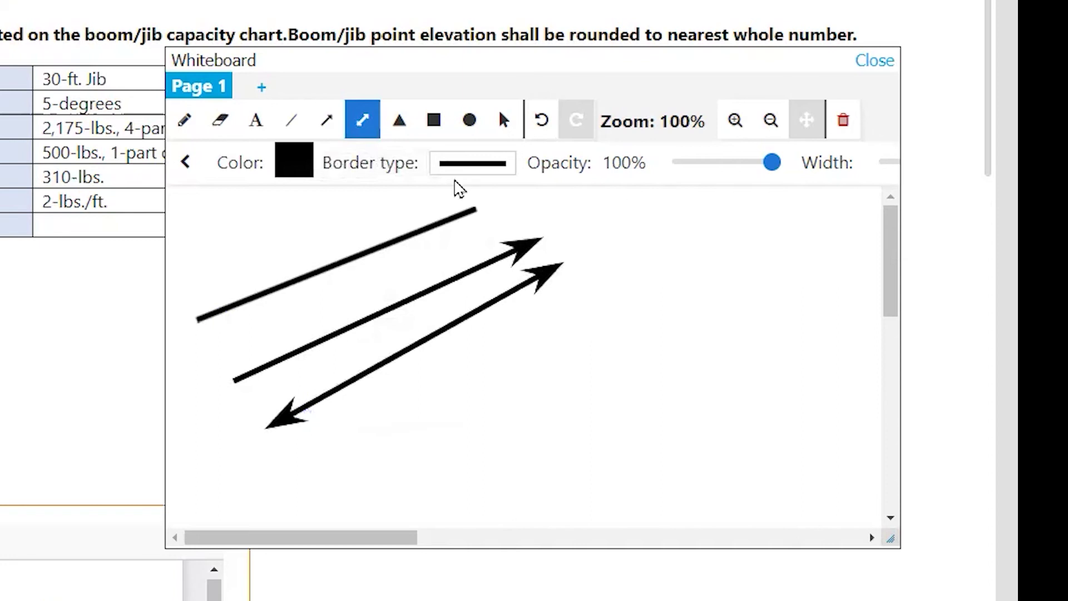
# Step: Draw a triangle, a rectangle beside it and a large circle to the right
pyautogui.click(400, 120)
pyautogui.moveTo(436, 444); pyautogui.dragTo(553, 315)
pyautogui.click(434, 119)
pyautogui.moveTo(571, 445); pyautogui.dragTo(677, 307)
pyautogui.click(470, 120)
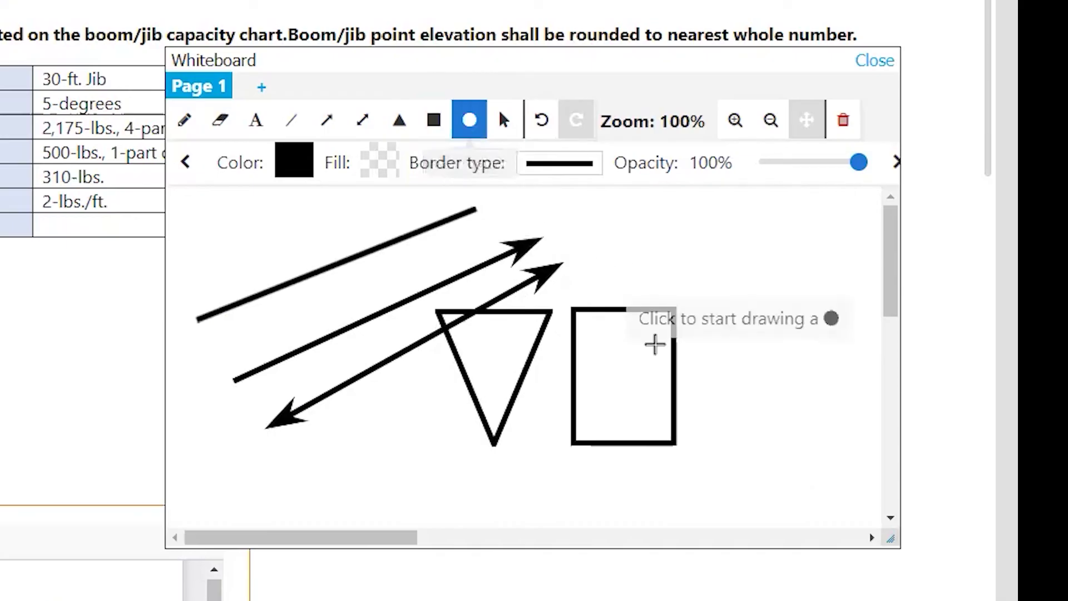
pyautogui.moveTo(706, 441); pyautogui.dragTo(851, 288)
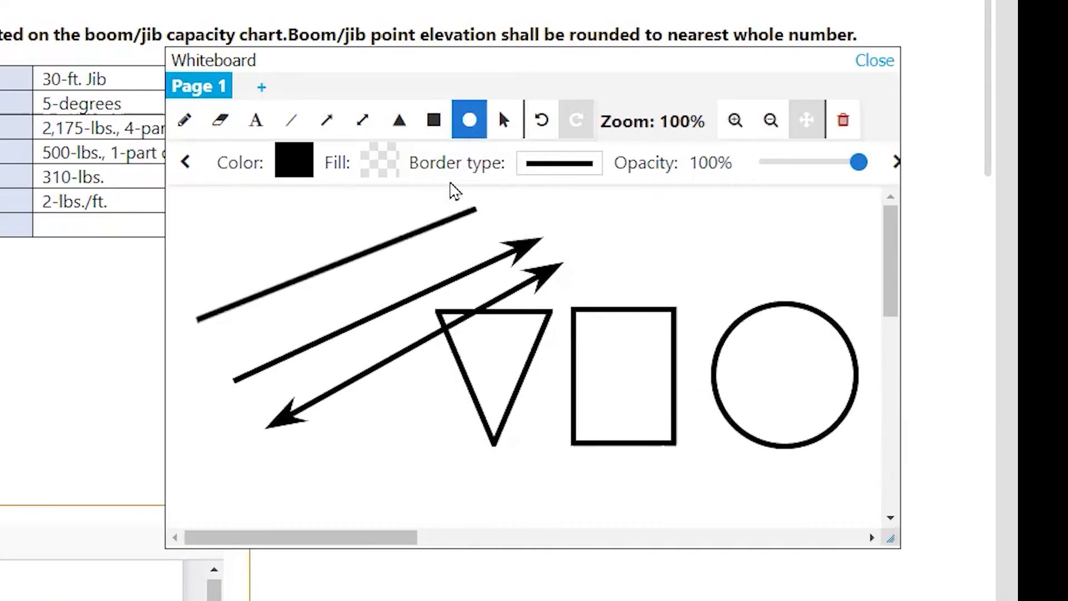
# Step: Add the text 'This is a test' above the rectangle
pyautogui.click(256, 119)
pyautogui.click(630, 230)
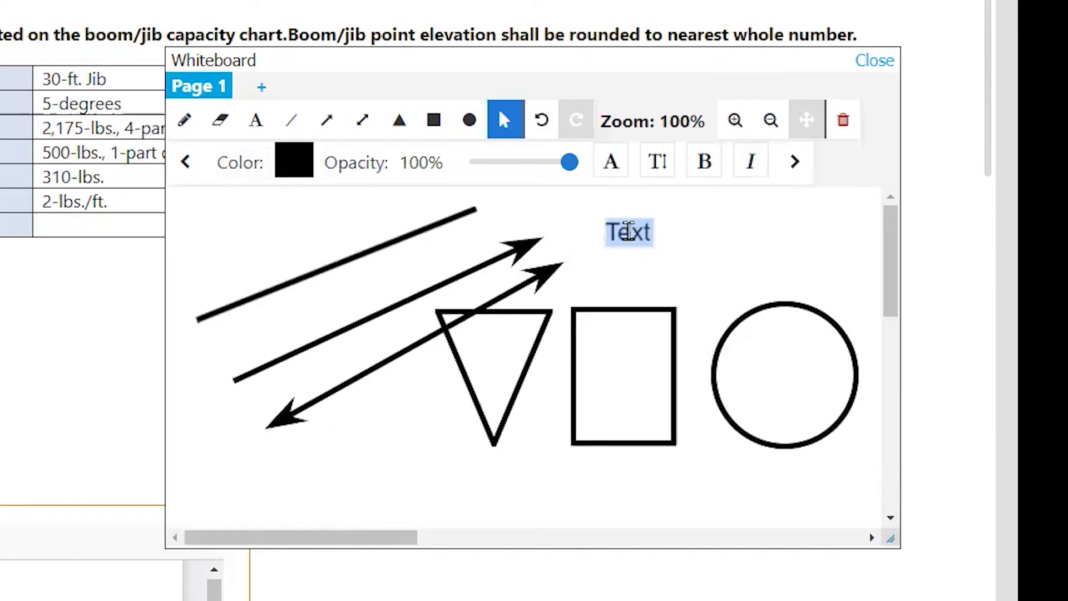
pyautogui.write('This is a')
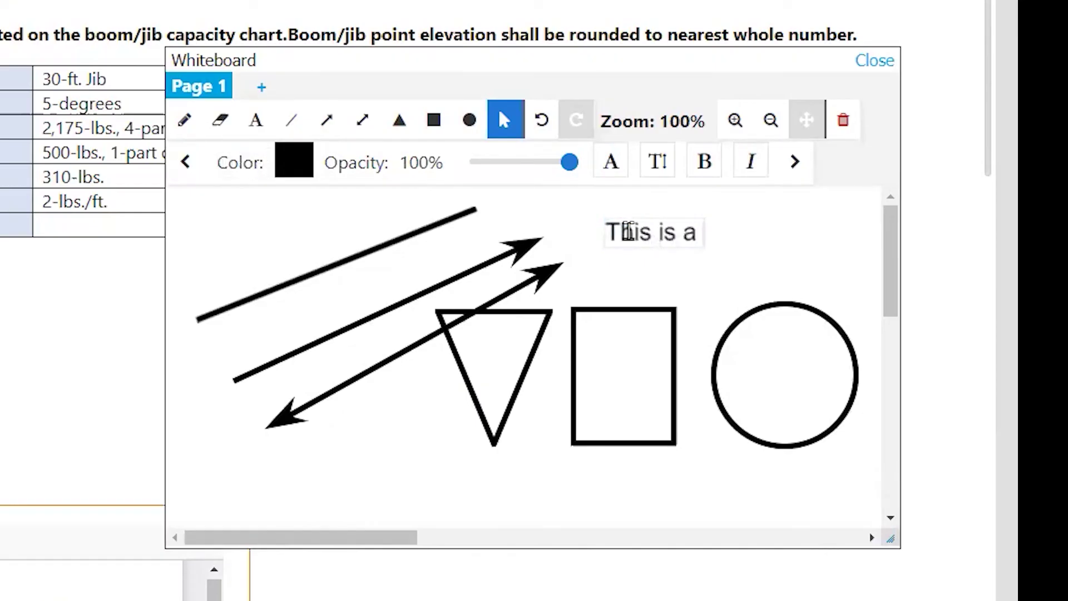
pyautogui.write(' test')
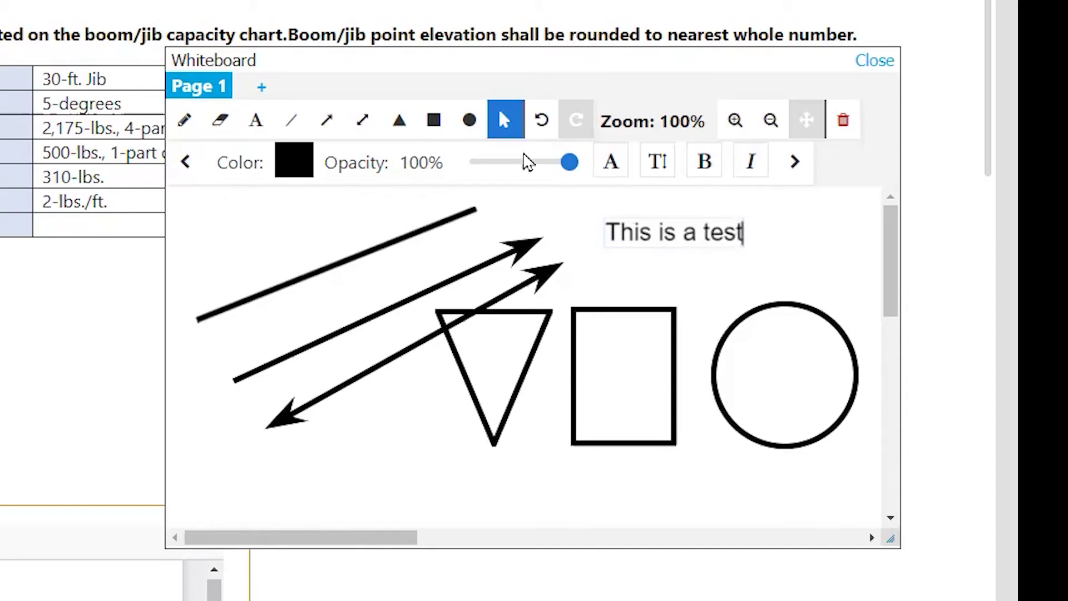
# Step: Nudge the double-headed arrow and move the circle up beside the text
pyautogui.click(506, 124)
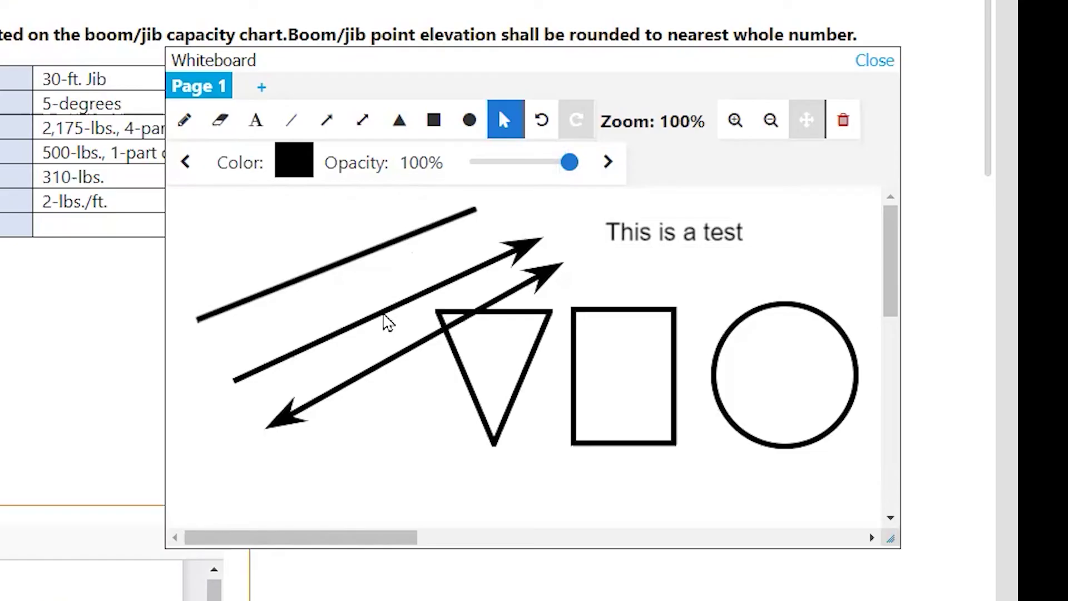
pyautogui.click(387, 318)
pyautogui.moveTo(384, 315)
pyautogui.mouseDown()
pyautogui.moveTo(332, 231)
pyautogui.moveTo(348, 365)
pyautogui.moveTo(379, 306)
pyautogui.mouseUp()
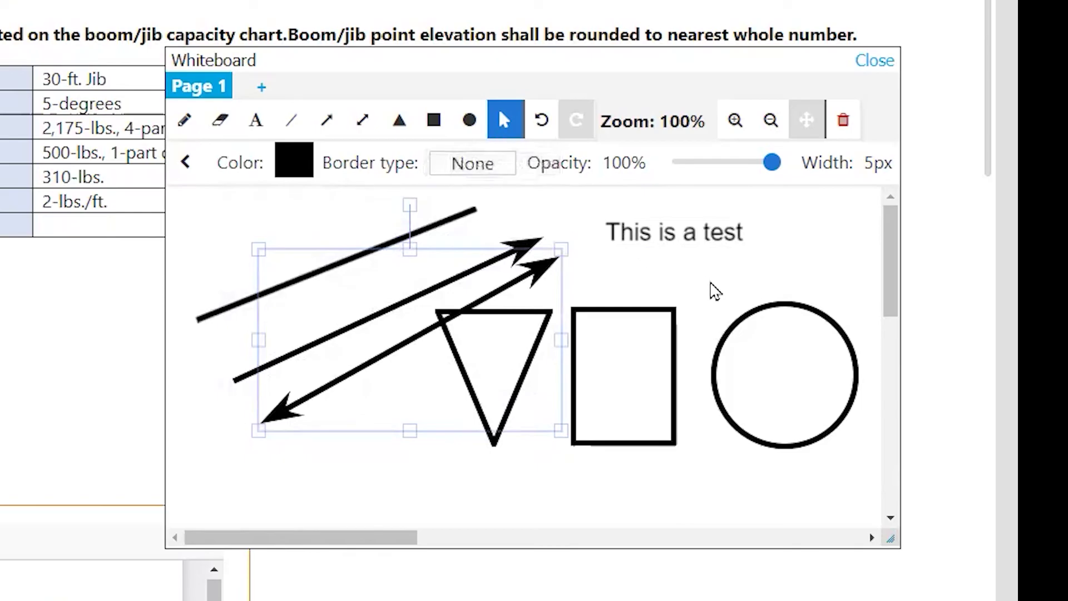
pyautogui.click(791, 305)
pyautogui.moveTo(791, 305); pyautogui.dragTo(811, 211)
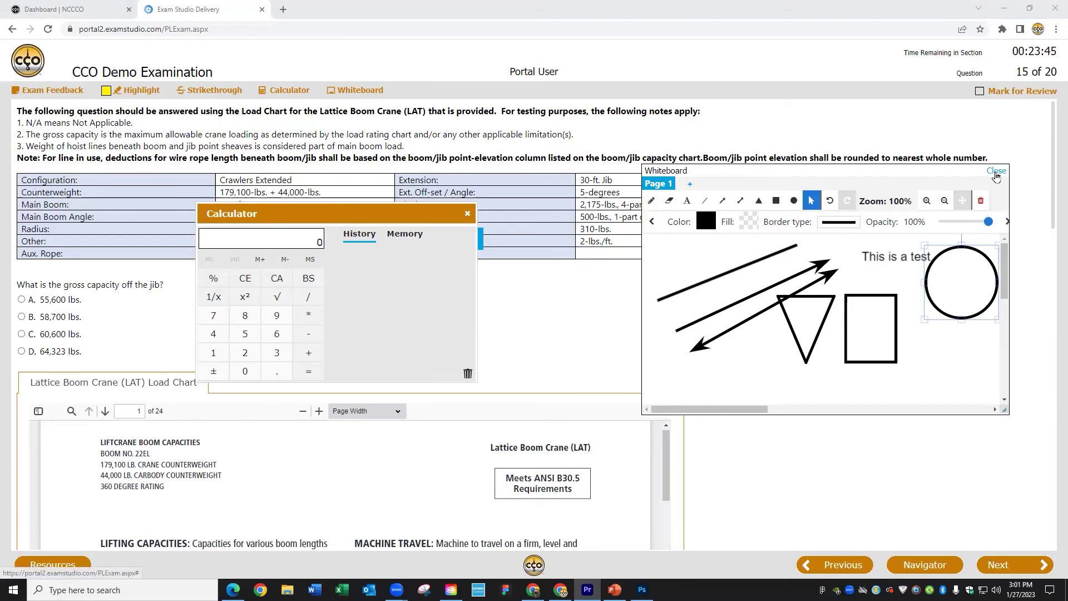
# Step: Close the whiteboard and reopen it to confirm the drawings were kept
pyautogui.click(996, 172)
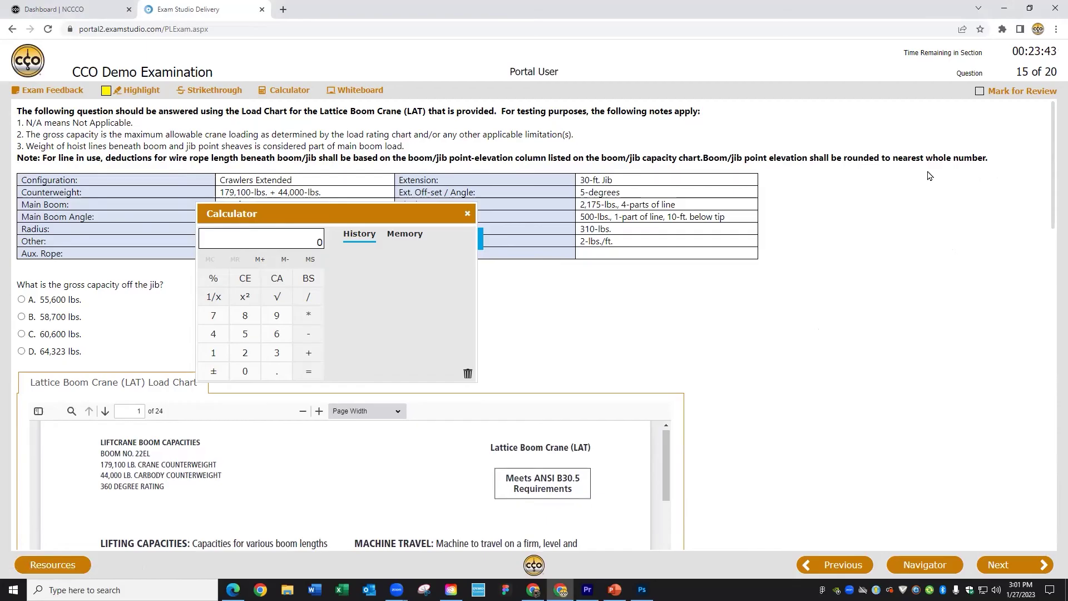
pyautogui.click(349, 92)
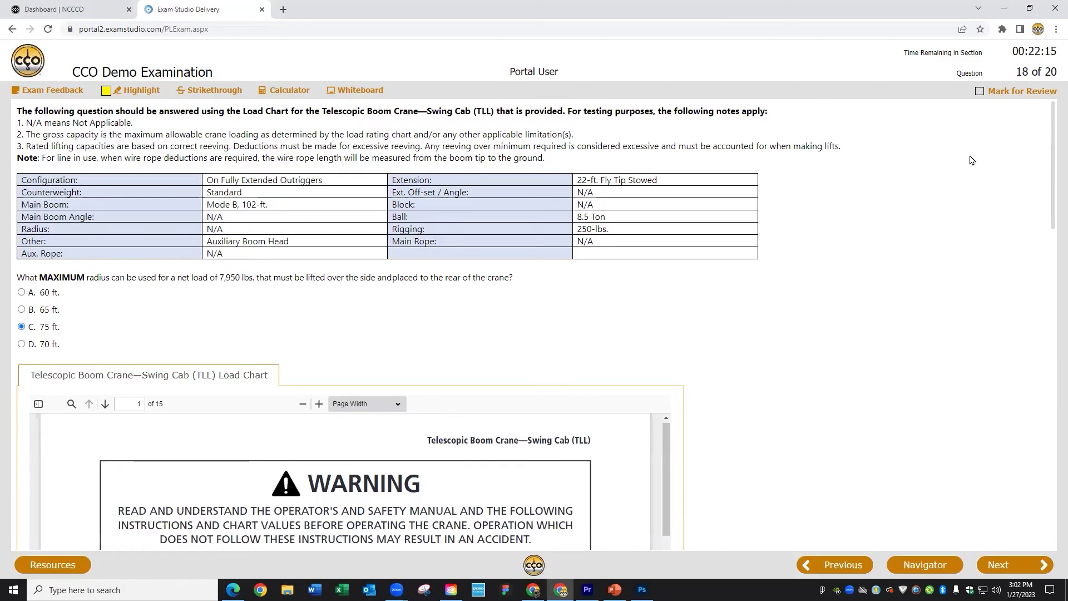
# Step: Tick Mark for Review on question 18, keeping its 75 ft answer
pyautogui.click(980, 92)
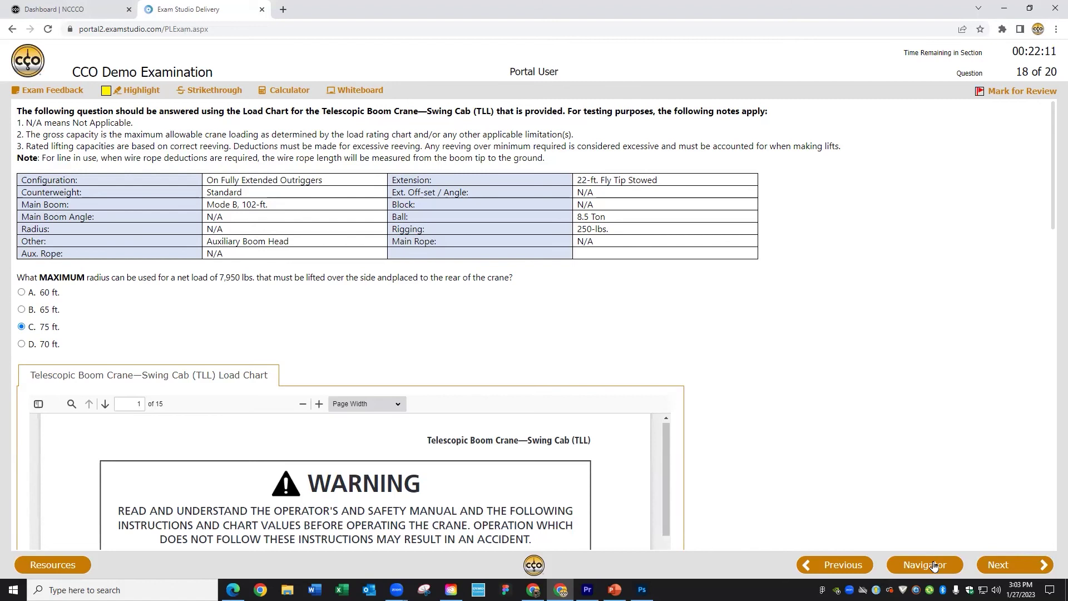
# Step: Go to question 19 through the Navigator and answer C, 32,730 lbs
pyautogui.click(934, 566)
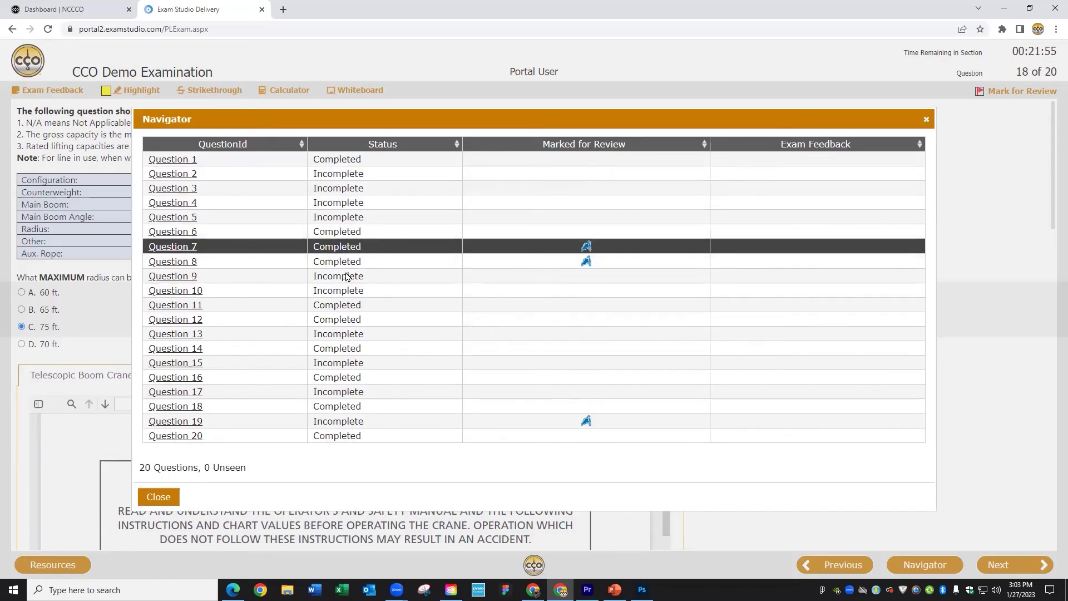
pyautogui.click(191, 422)
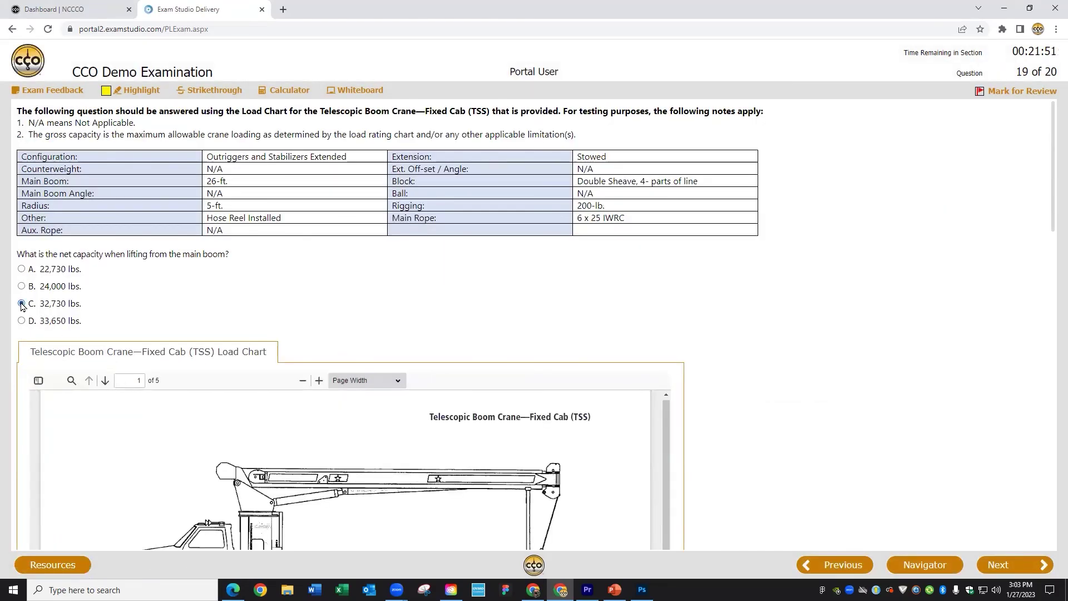
pyautogui.click(21, 303)
# Step: Advance past question 19 to the Review Screen listing all 20 questions Completed
pyautogui.click(1011, 555)
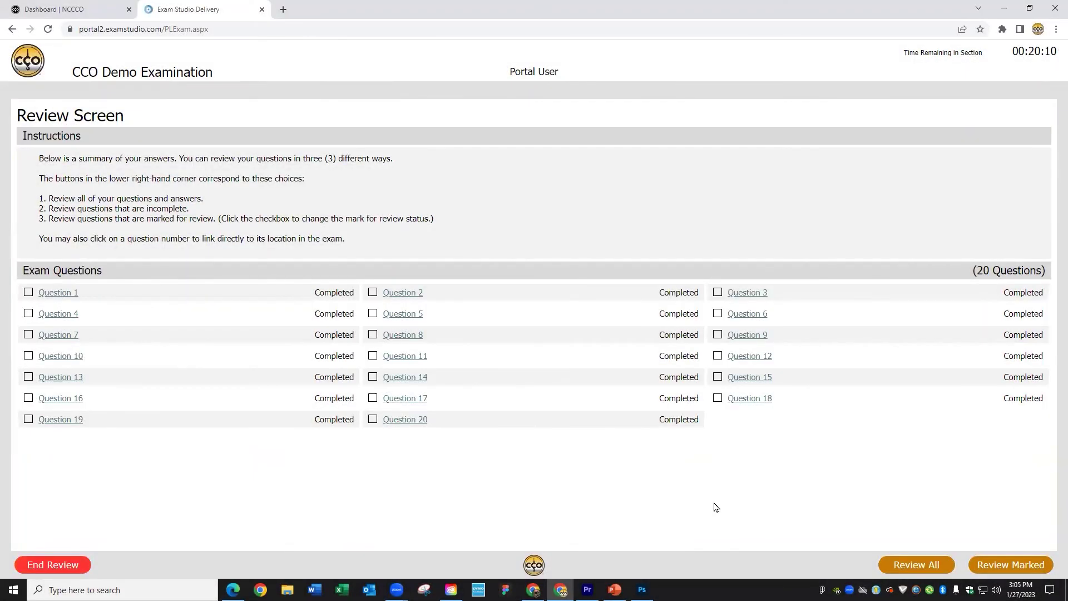